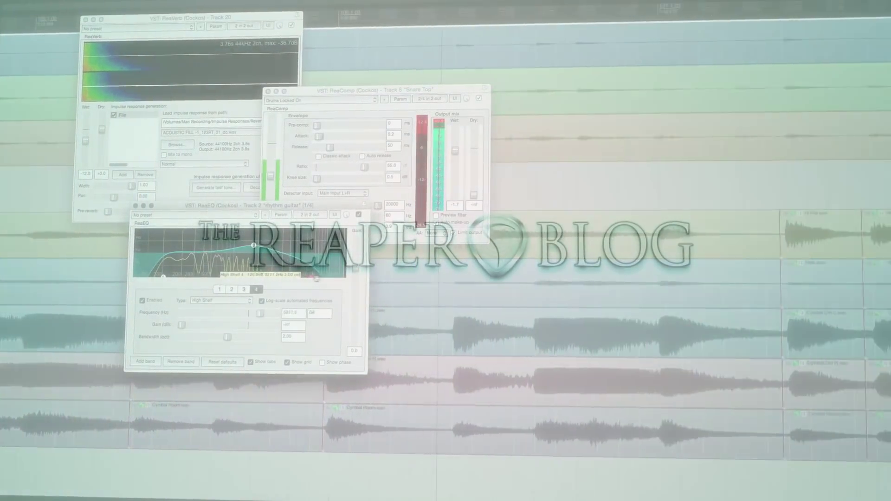
Raise ReaEQ band 4's high-shelf frequency to about 18523.5 Hz
drag(313, 276, 331, 276)
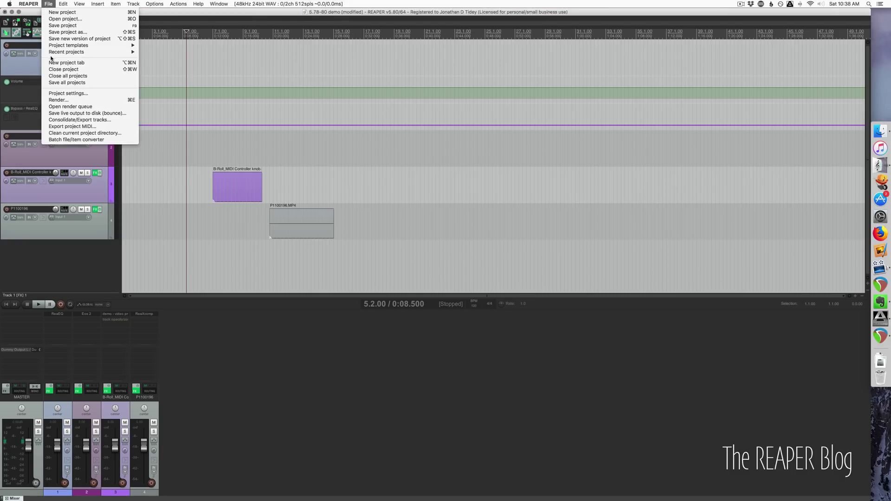
Review the Render to File settings, close them without rendering, and select track 1
click(61, 100)
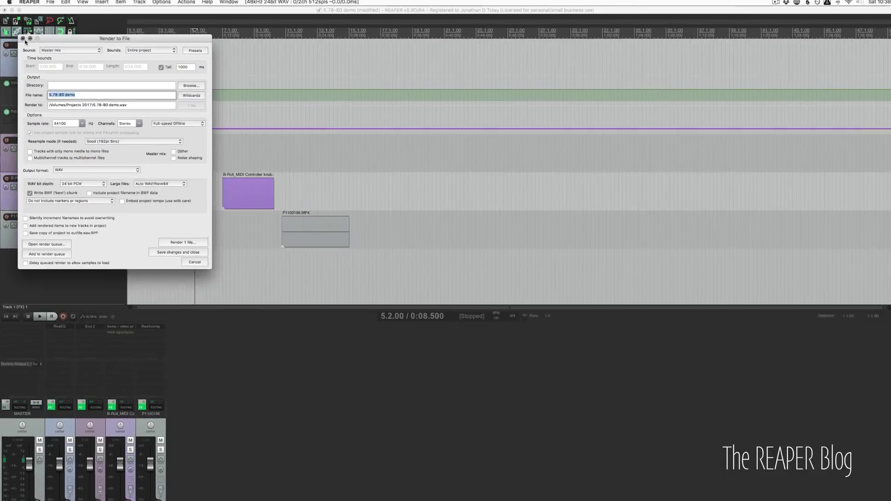
click(35, 32)
click(43, 74)
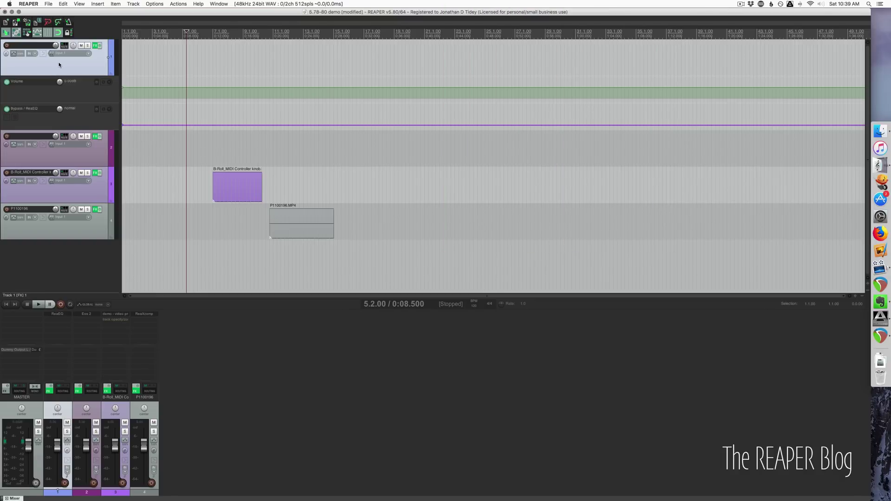
Lock track 1's height from its track context menu
scroll(199, 174, up, 5)
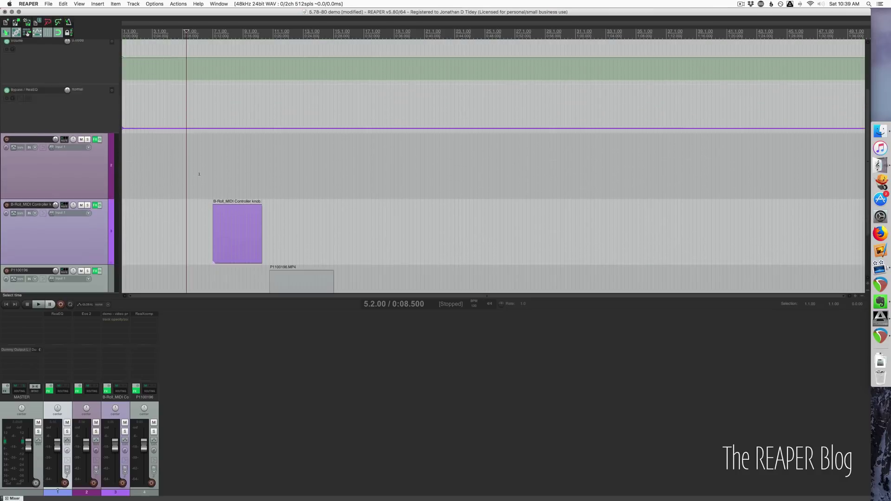
scroll(199, 174, down, 5)
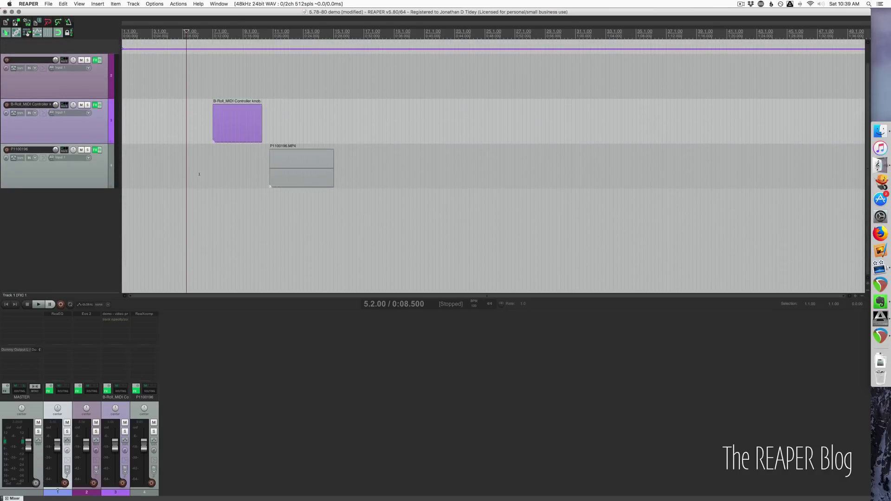
scroll(199, 174, up, 3)
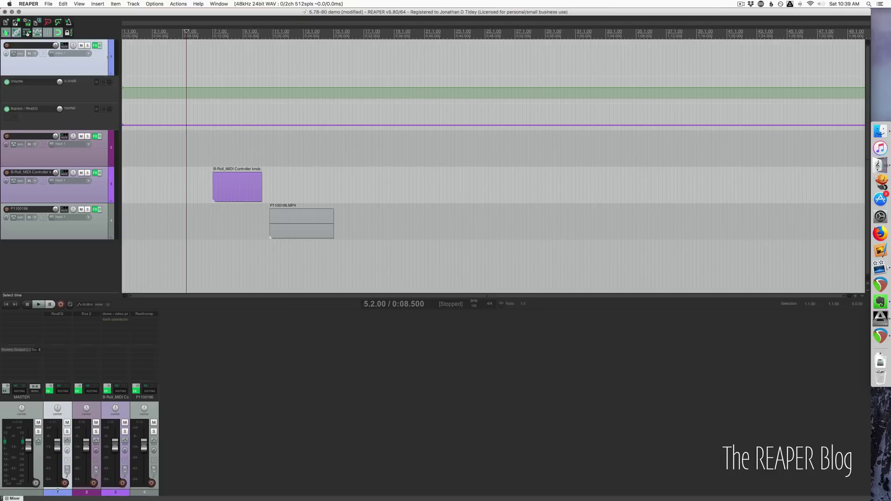
right_click(93, 67)
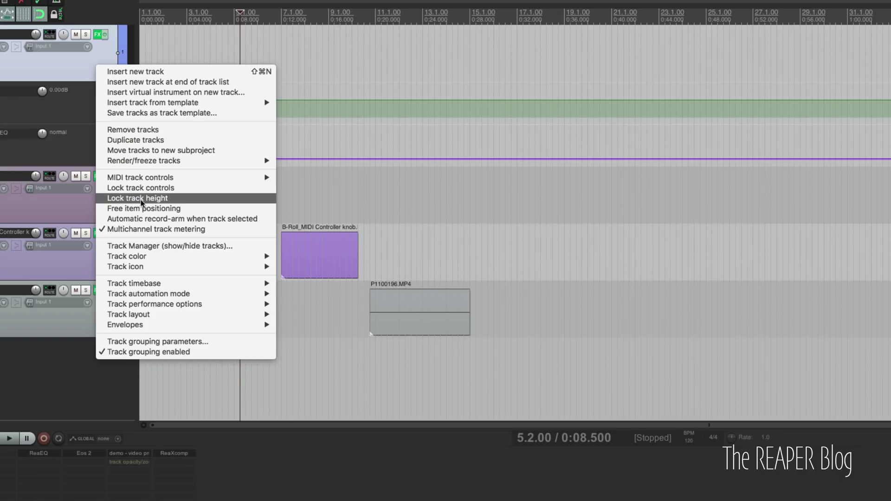
click(140, 200)
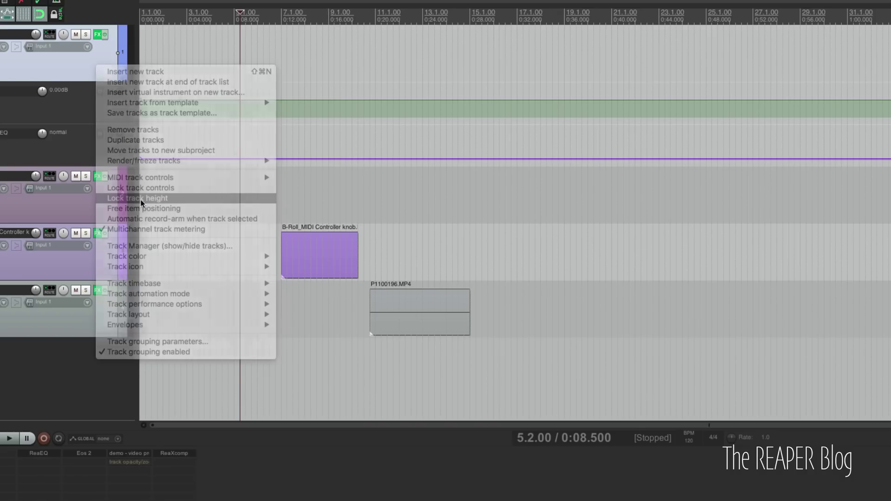
Zoom track heights up and down so only tracks 2–4 resize, ending slightly taller
key(Page_Down)
key(Page_Up)
key(Page_Up)
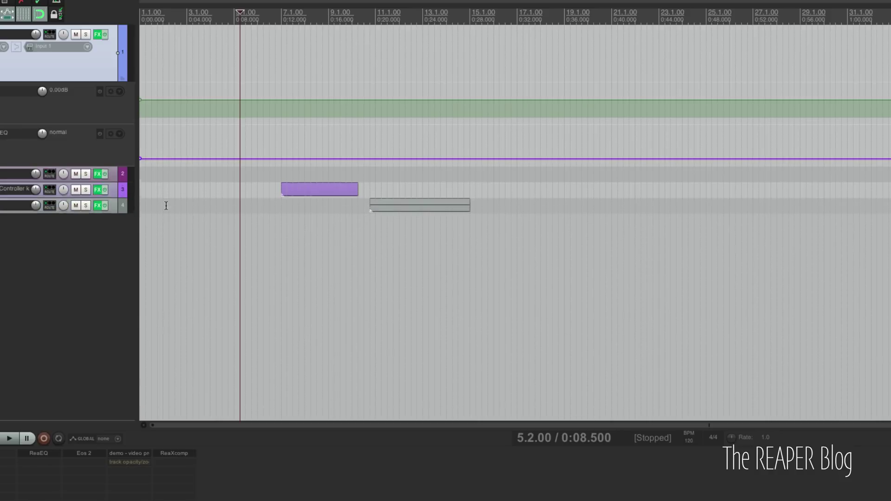
key(Page_Down)
key(Page_Up)
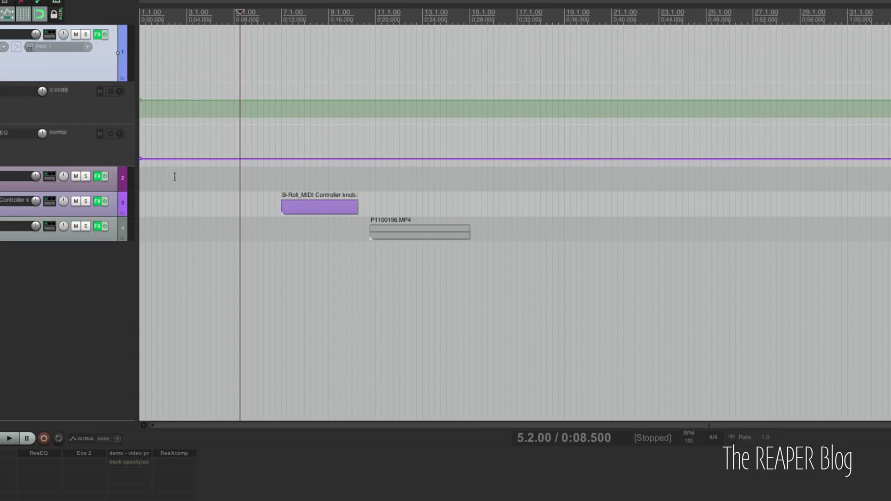
key(Page_Up)
key(Page_Down)
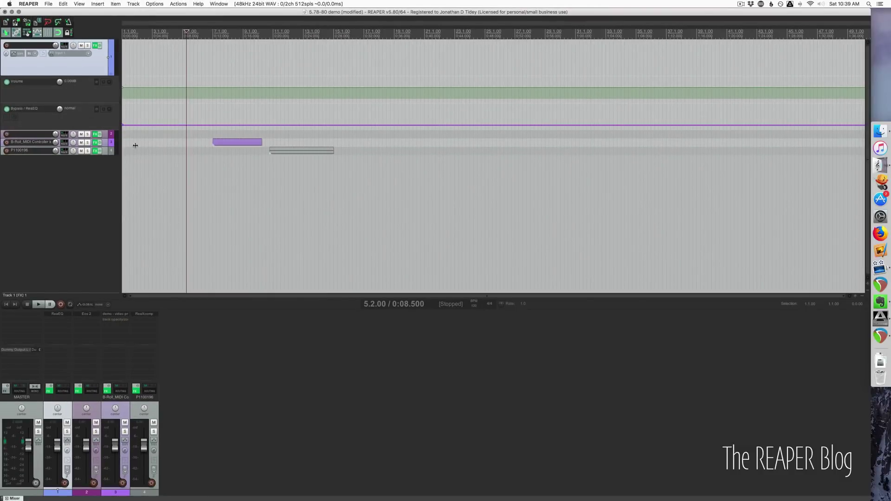
key(Page_Up)
key(Page_Up)
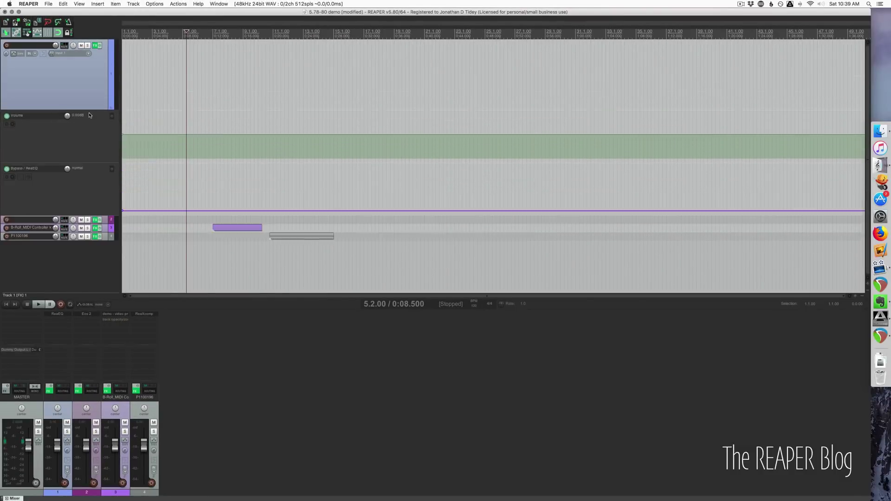
key(Page_Down)
key(Page_Down)
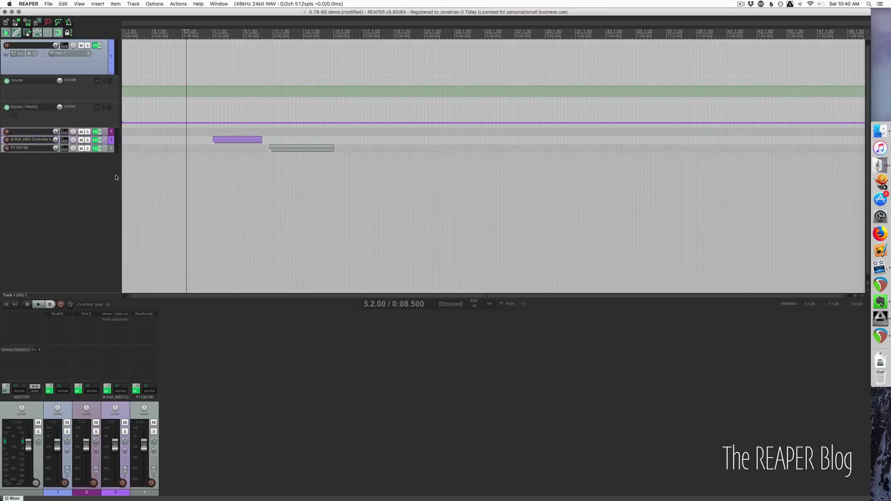
key(Page_Up)
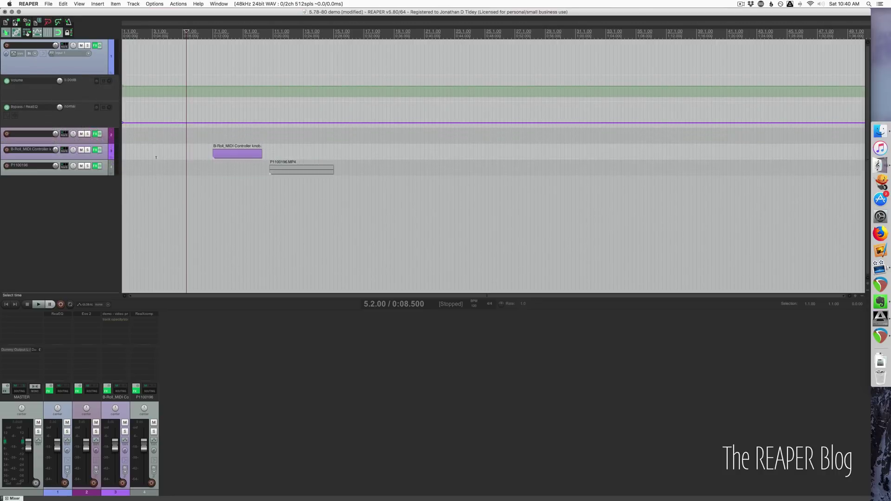
key(Page_Up)
key(Page_Down)
key(Page_Down)
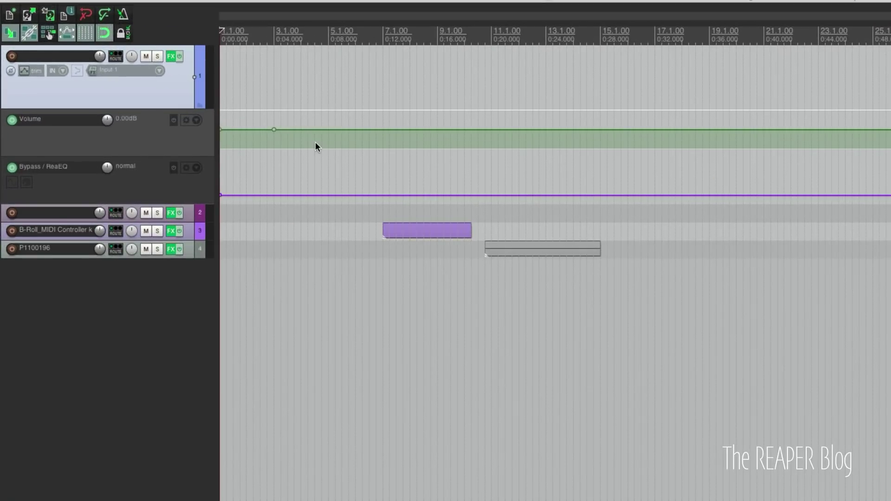
click(171, 56)
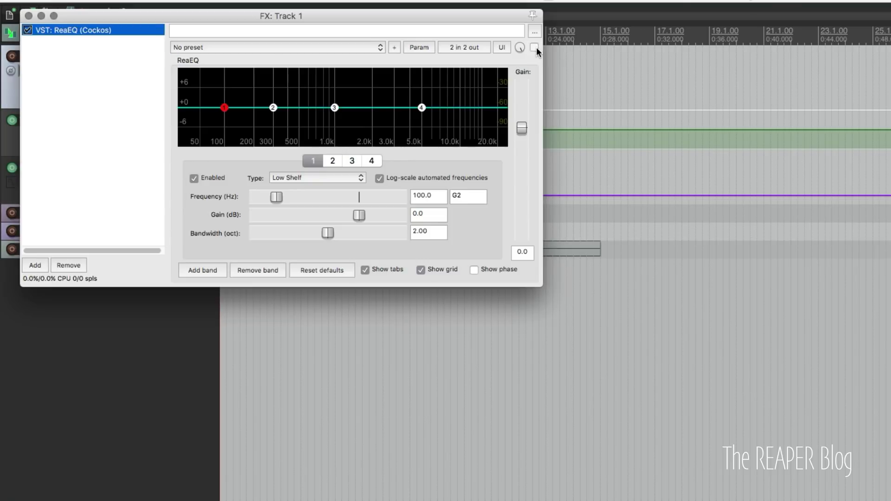
click(28, 16)
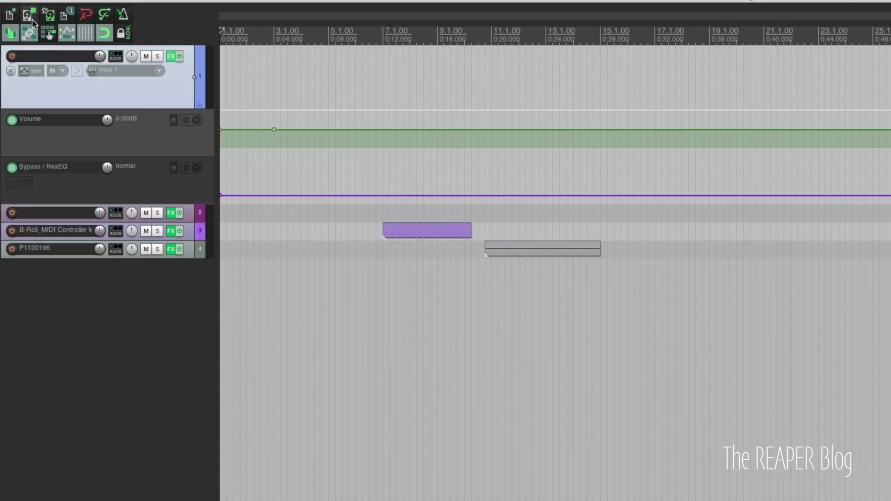
Make the Bypass and Volume envelope lanes taller and select the Bypass lane
drag(145, 204, 145, 279)
drag(145, 155, 144, 230)
click(320, 265)
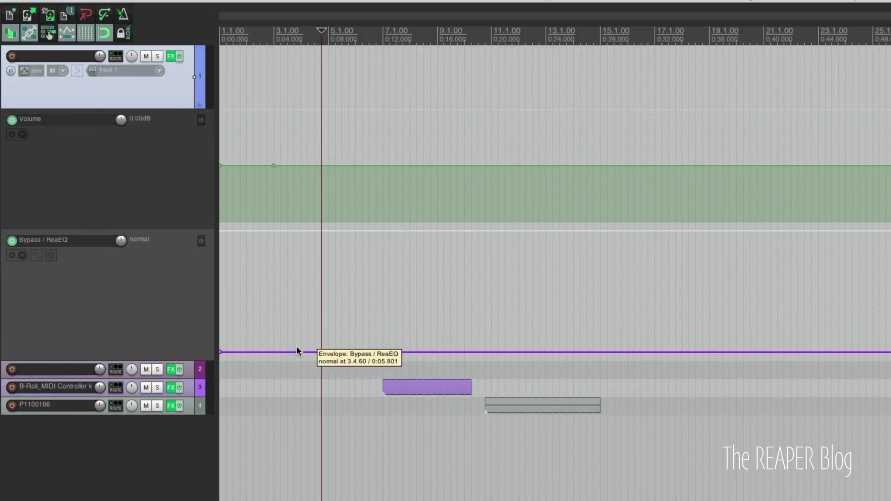
Draw bypass pulses from bar 4, plus a bars 13–19 automation item with its own pulses
click(309, 352)
mouse_move(418, 307)
mouse_down()
mouse_move(432, 232)
mouse_move(414, 245)
mouse_move(320, 235)
mouse_up()
mouse_move(439, 277)
mouse_down()
mouse_move(521, 269)
mouse_move(521, 255)
mouse_move(513, 264)
mouse_up()
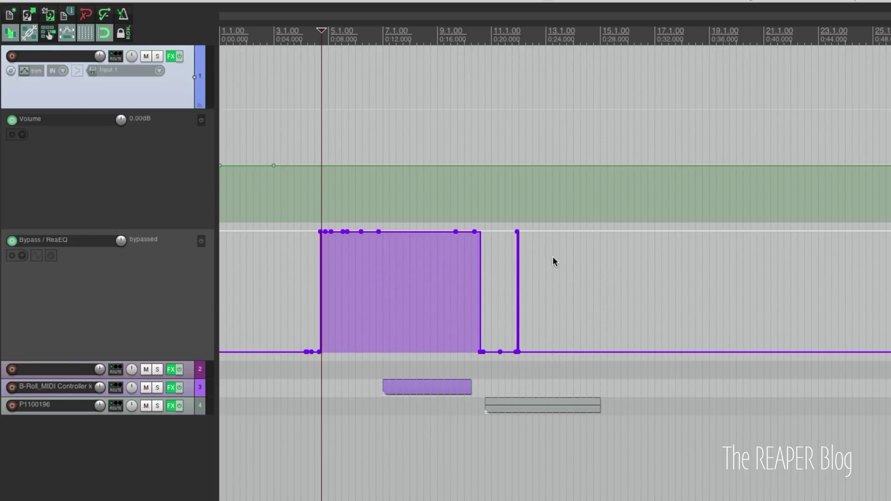
drag(555, 353, 716, 355)
mouse_move(563, 314)
mouse_down()
mouse_move(613, 305)
mouse_move(641, 314)
mouse_move(651, 280)
mouse_move(660, 316)
mouse_move(692, 315)
mouse_move(682, 453)
mouse_up()
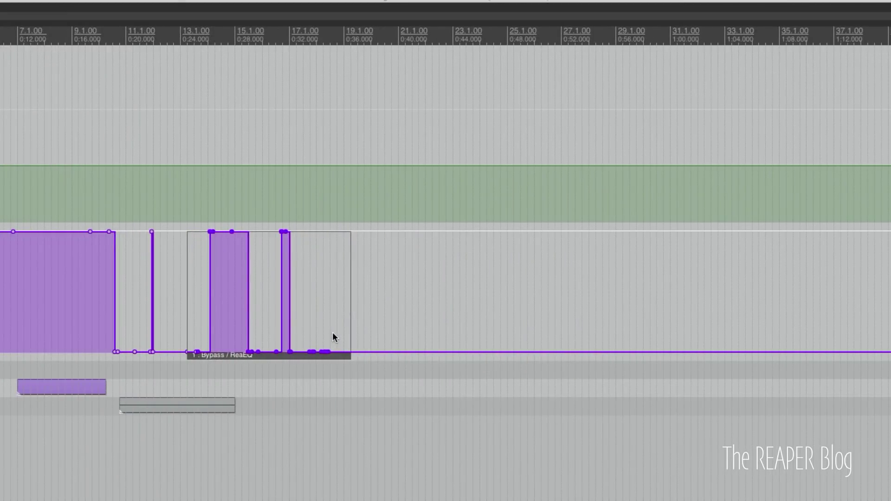
Create a Volume automation item over bars 21–29 and draw a curve in it
drag(385, 229, 644, 231)
click(433, 224)
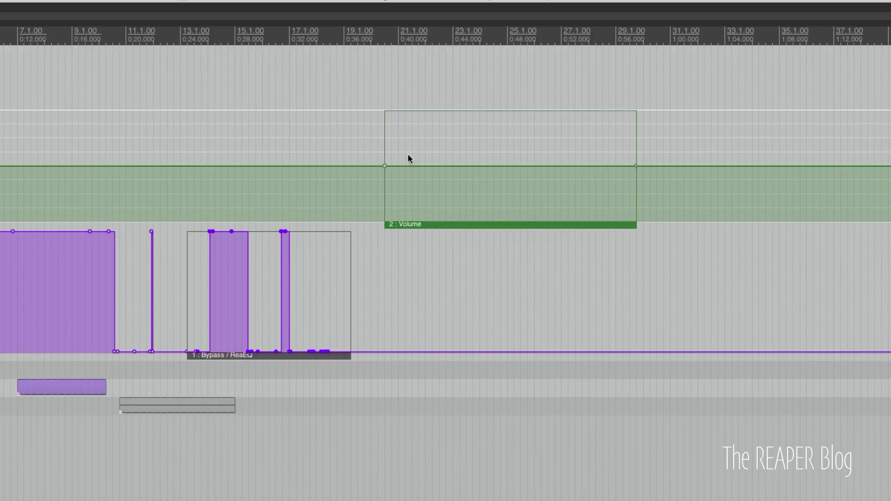
mouse_move(404, 163)
mouse_down()
mouse_move(491, 196)
mouse_move(569, 156)
mouse_move(592, 191)
mouse_up()
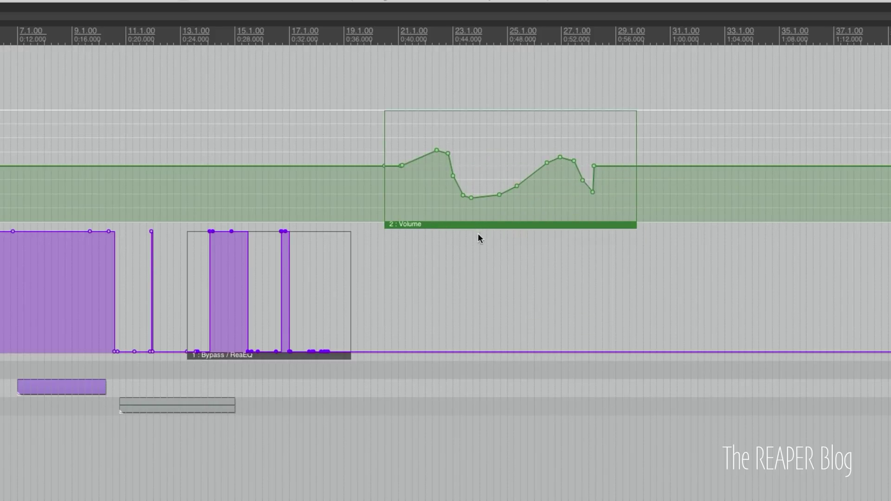
Paste a stepped Bypass automation item, align it under the Volume item, and raise one point to fully bypassed
click(671, 352)
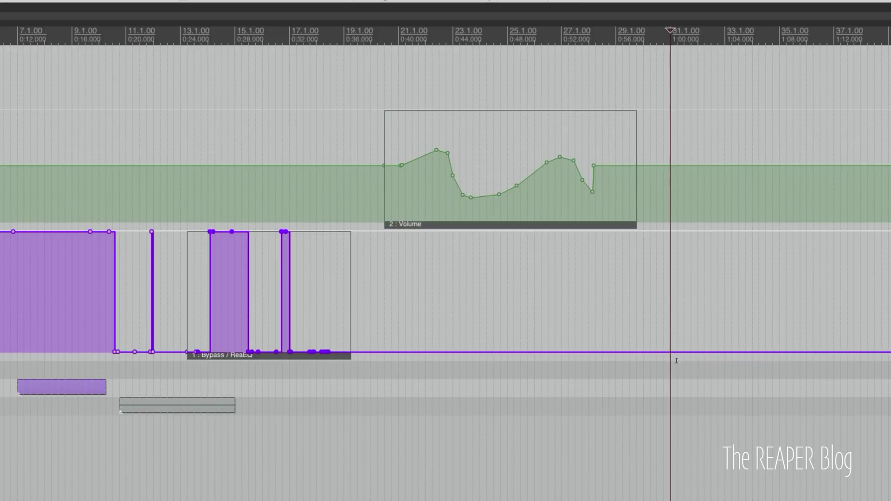
key(ctrl+v)
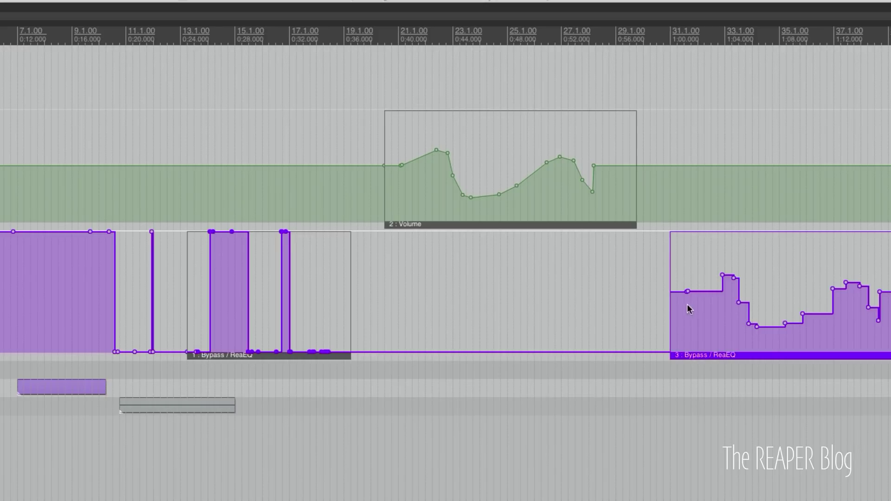
mouse_move(728, 356)
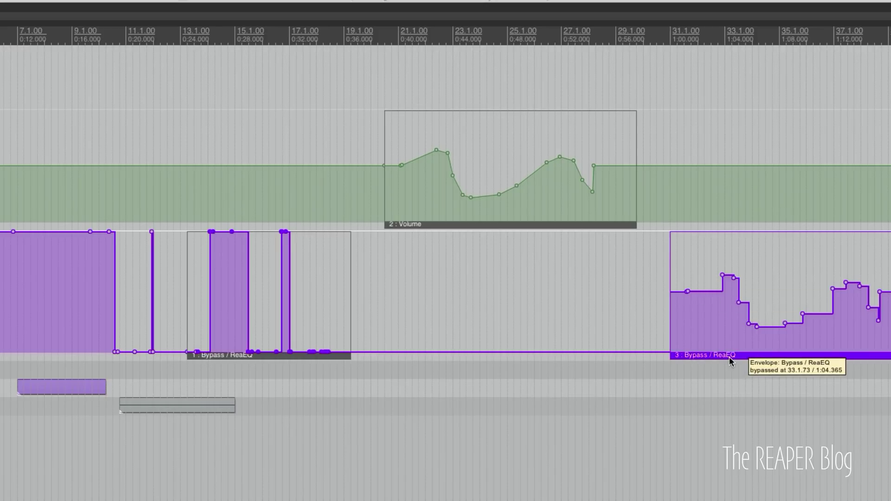
drag(713, 355, 444, 354)
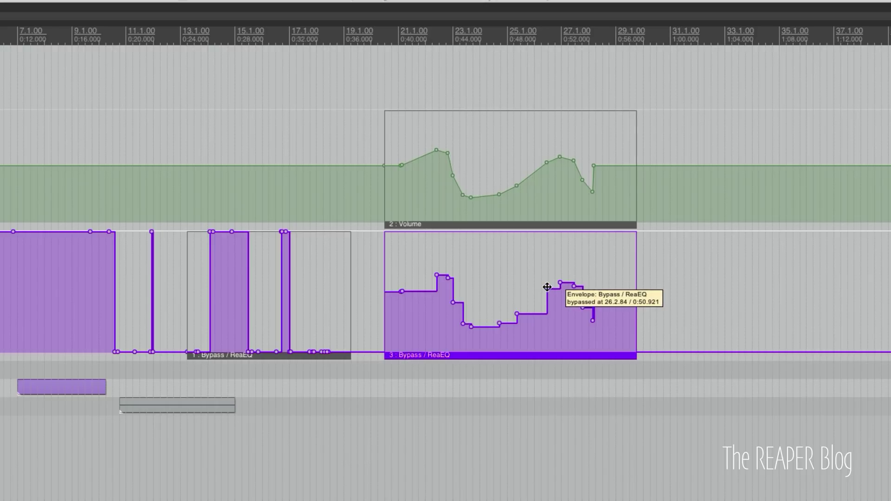
mouse_move(546, 288)
mouse_down()
mouse_move(547, 281)
mouse_move(546, 292)
mouse_up()
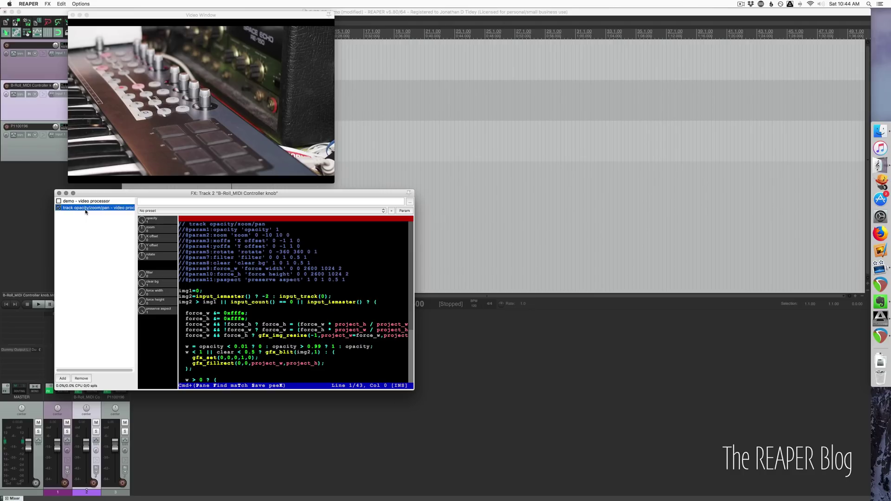
Apply the Invert colors preset to track 2's video processor and view its code
click(161, 210)
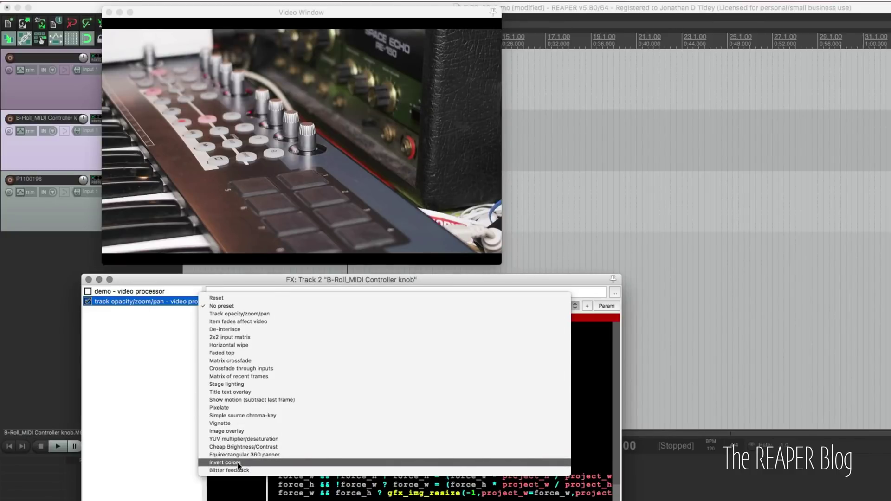
click(237, 462)
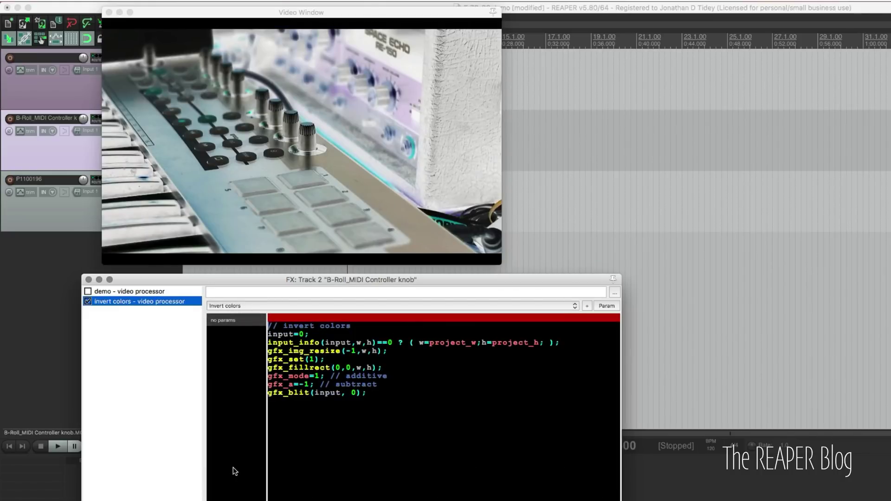
click(322, 412)
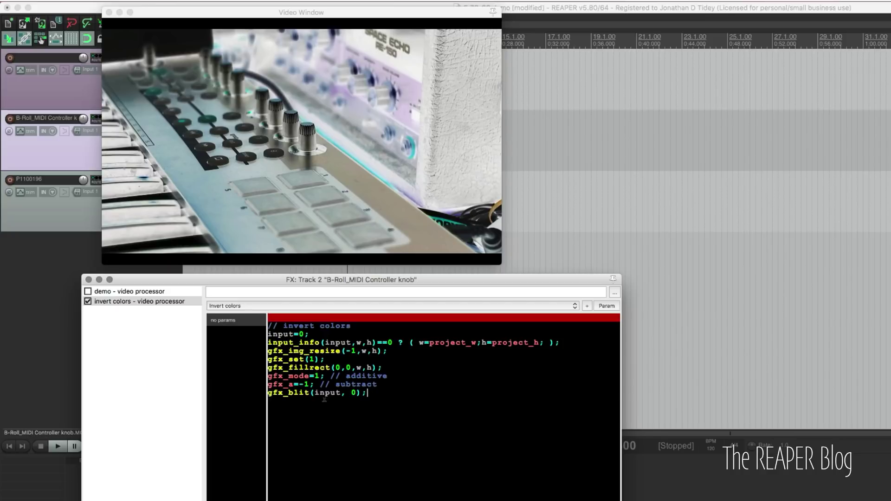
click(246, 315)
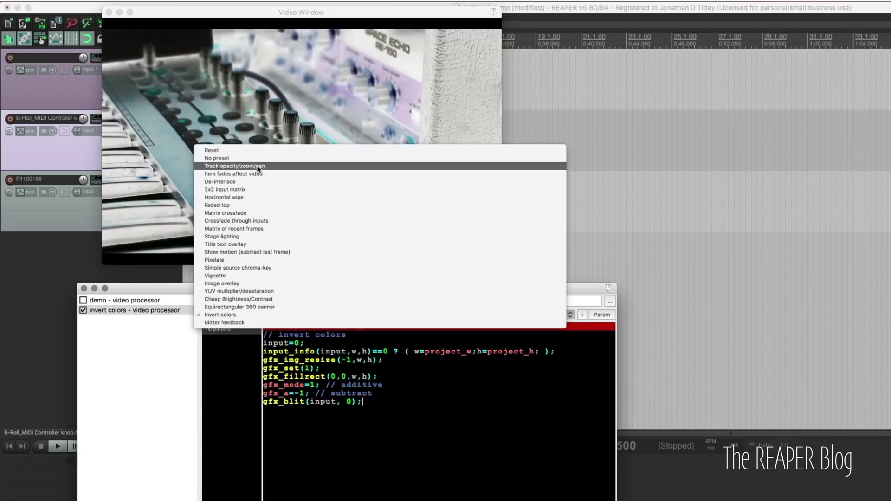
Apply the Track opacity/zoom/pan preset and nudge the B-Roll rotate knob back to 0
click(276, 167)
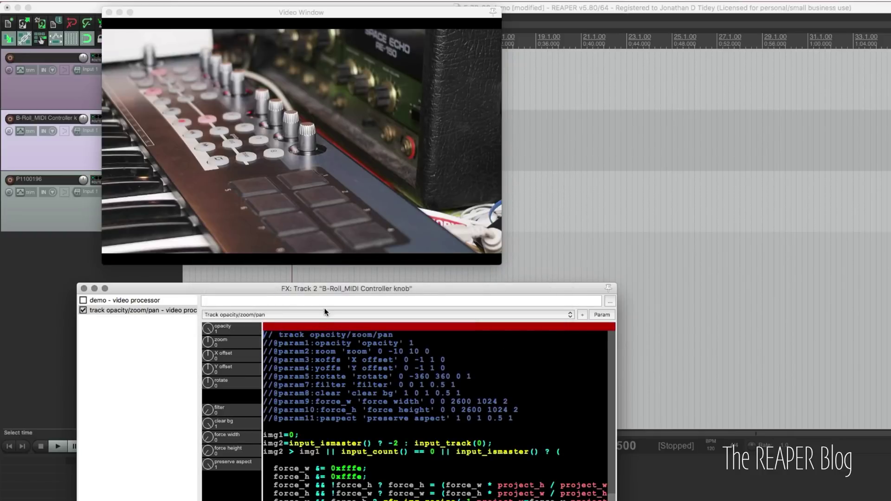
drag(322, 294, 322, 284)
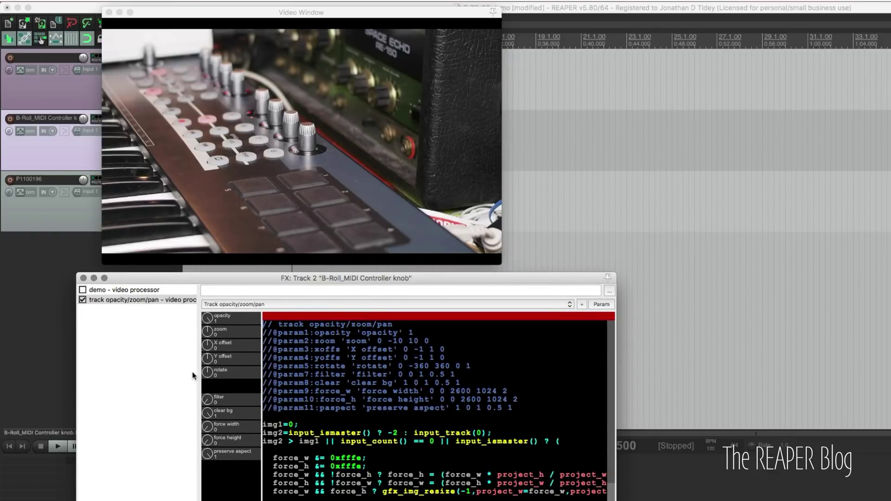
mouse_move(206, 371)
mouse_down()
mouse_move(210, 307)
mouse_move(207, 373)
mouse_up()
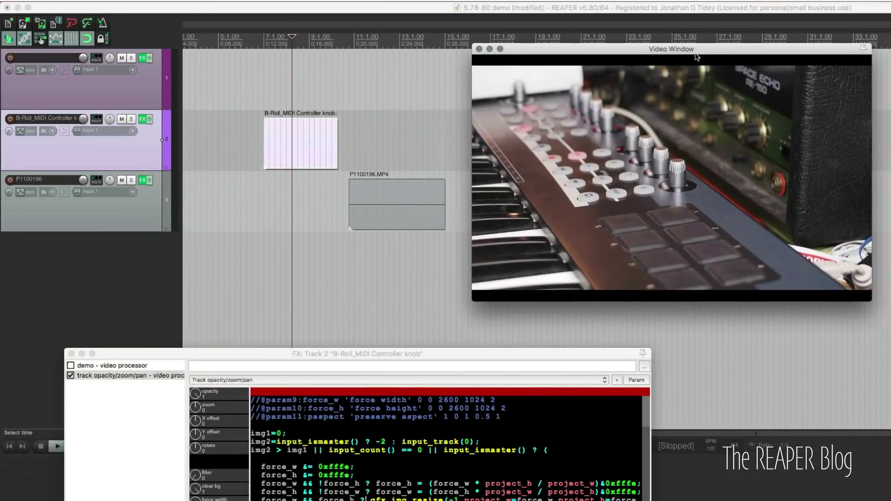
Slide the P1100196.MP4 clip under the B-Roll clip and place the play position over the overlap
drag(389, 205, 257, 190)
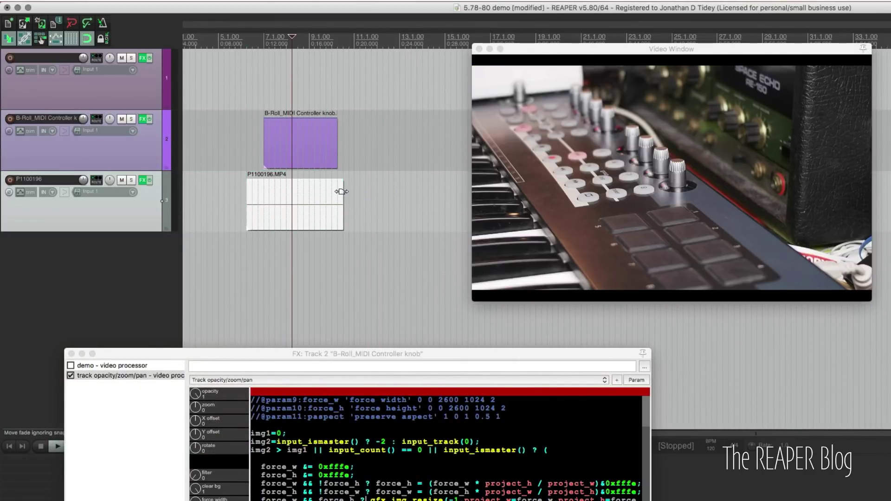
drag(342, 191, 379, 193)
click(297, 79)
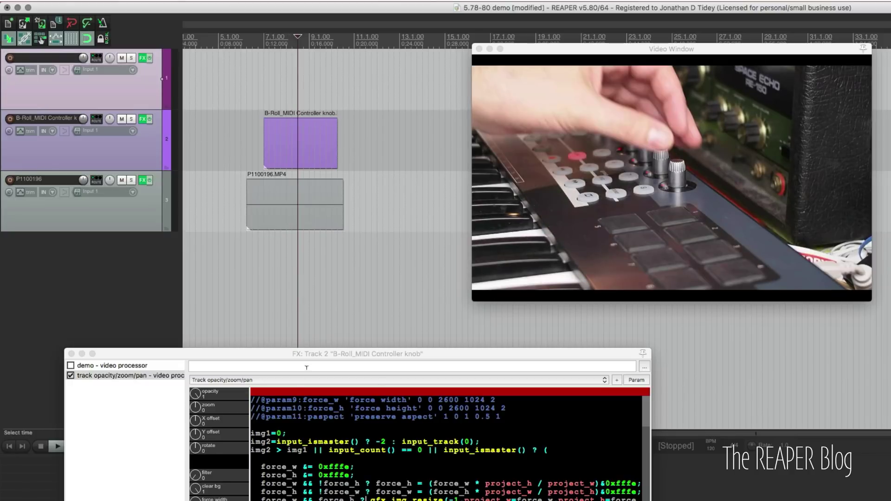
Shrink and tilt the B-Roll video inset to zoom -1.1 and rotate 49
drag(195, 408, 196, 421)
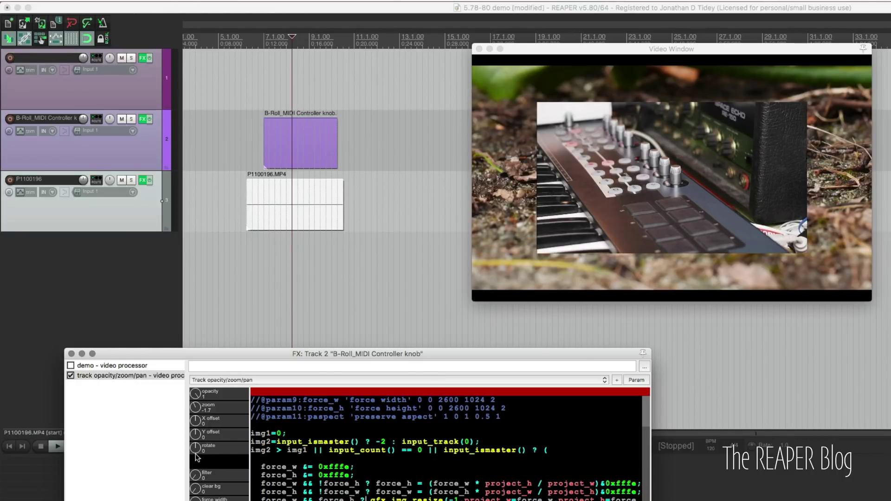
drag(198, 454, 200, 471)
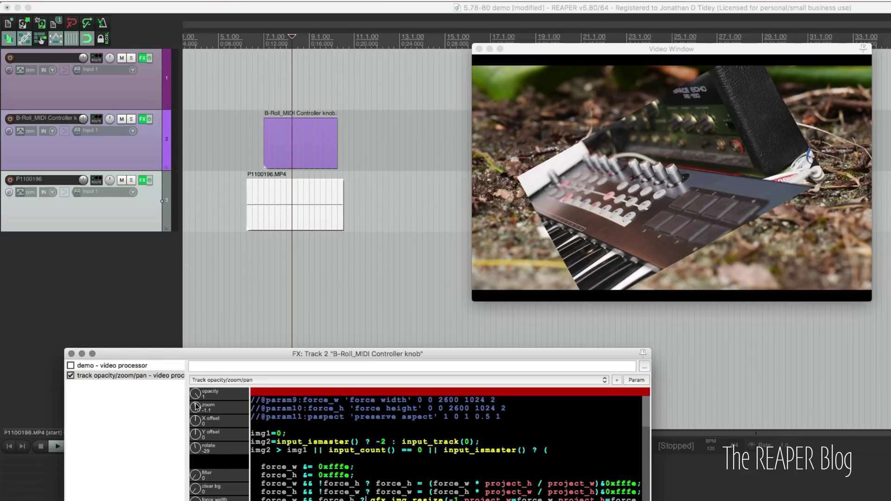
drag(195, 409, 196, 405)
drag(199, 450, 202, 412)
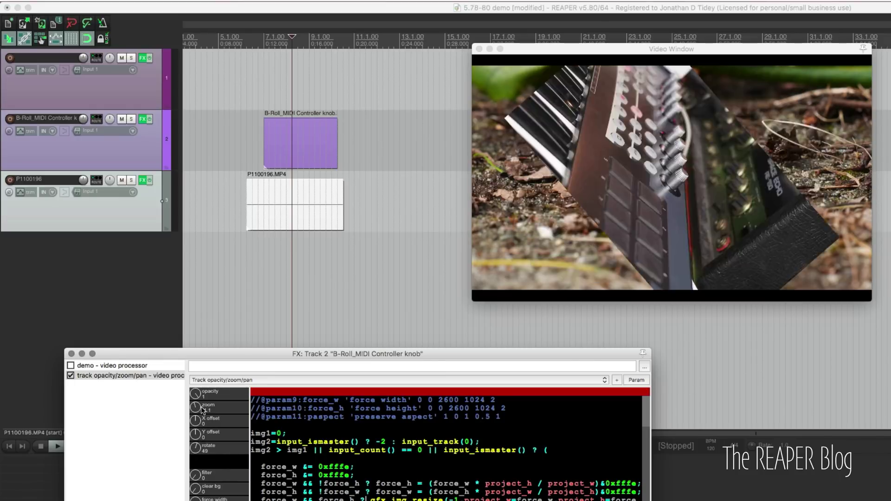
Disable the track opacity/zoom/pan effect, enable the demo video processor, and open its code
click(108, 375)
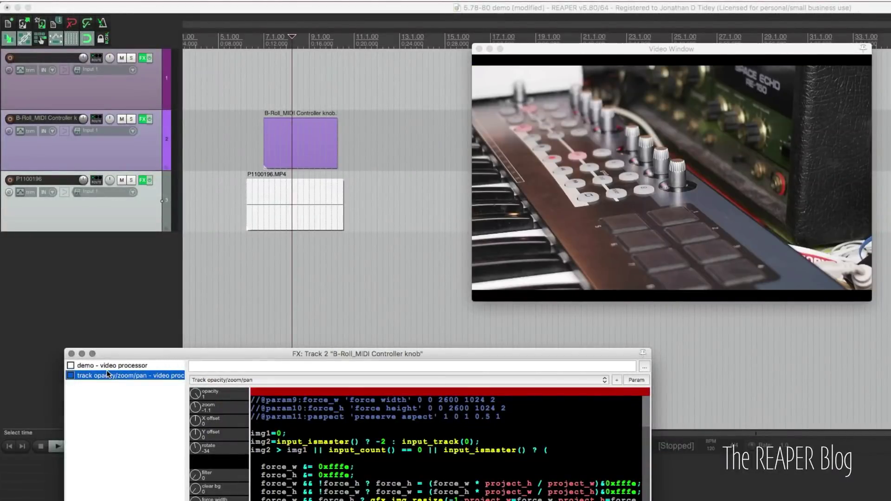
click(70, 366)
click(294, 199)
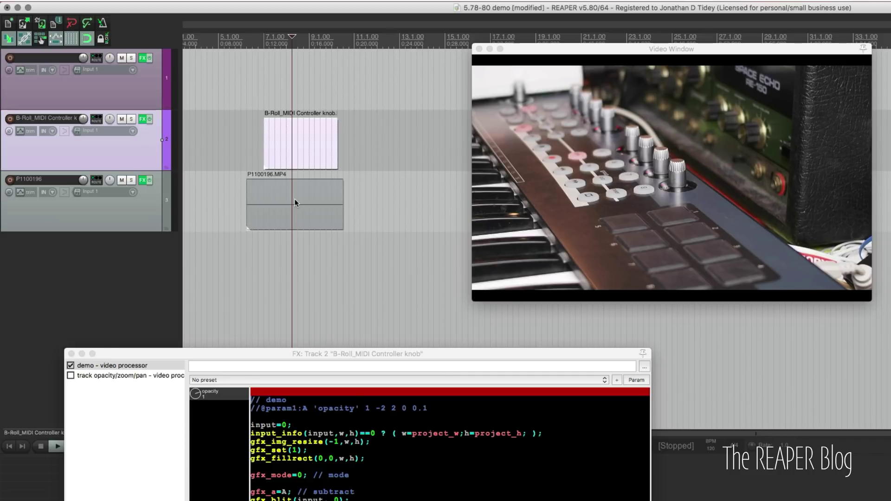
click(429, 478)
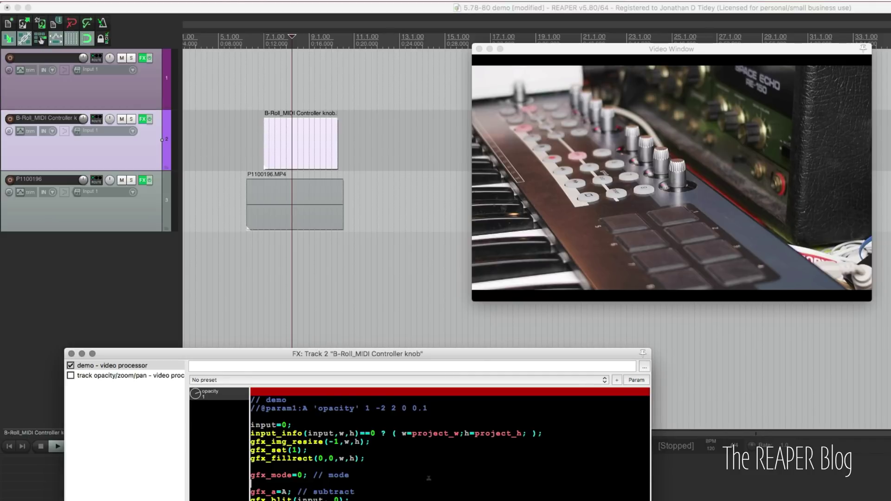
Open the video processor reference, study the gfx_mode blend modes, and arrange the windows
key(F1)
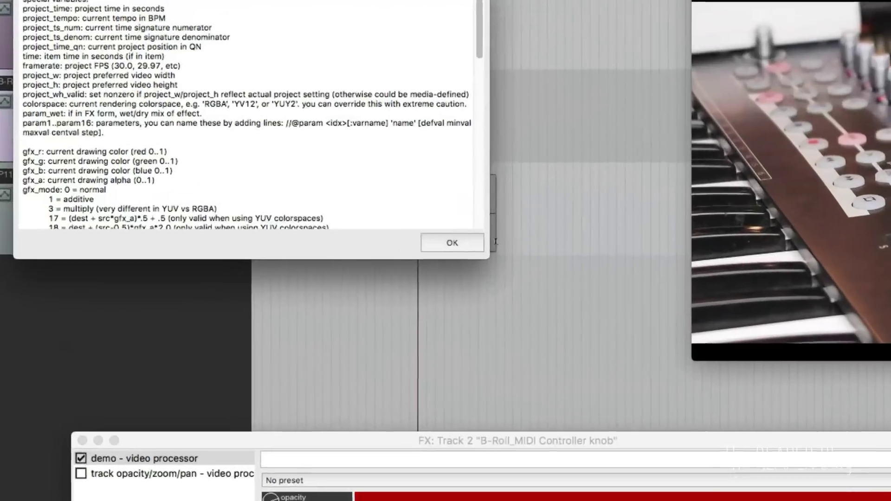
drag(339, 234, 413, 311)
drag(592, 61, 595, 104)
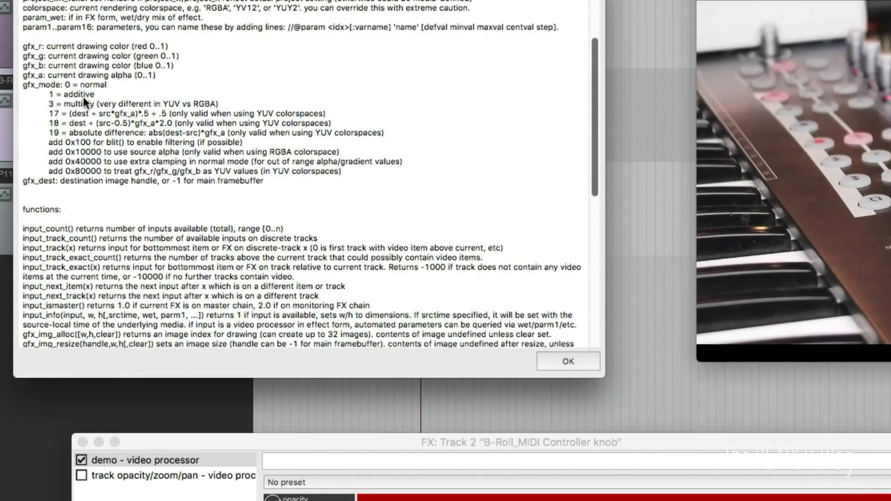
drag(21, 82, 184, 152)
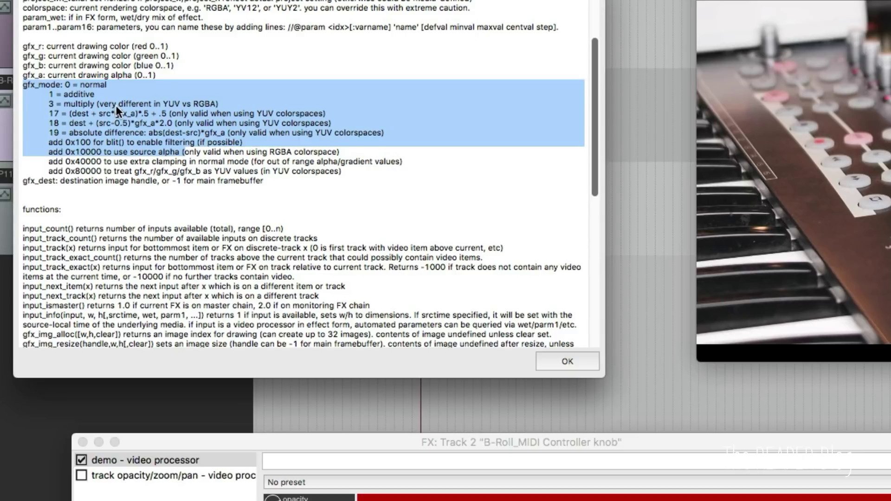
click(85, 116)
drag(56, 113, 82, 129)
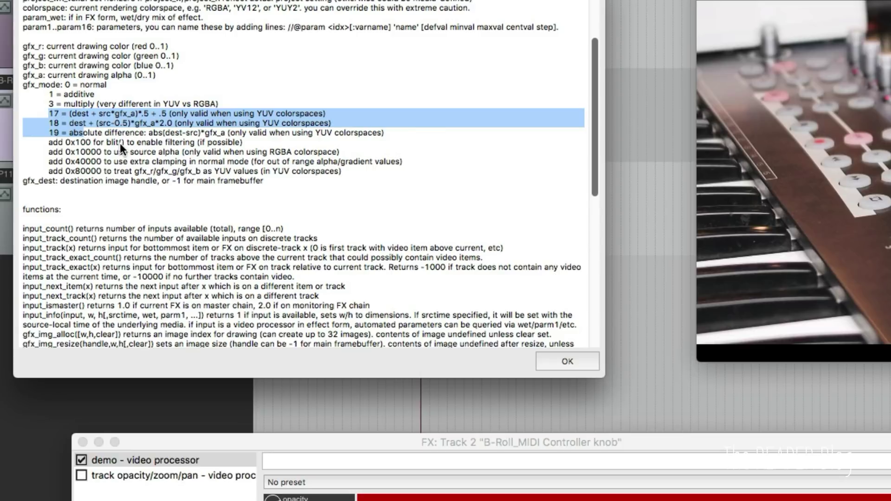
click(102, 138)
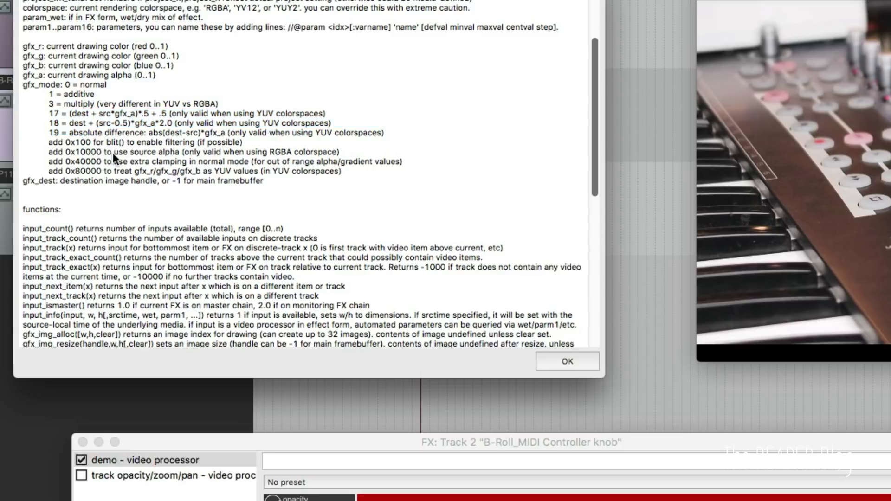
drag(30, 47, 784, 173)
drag(607, 54, 251, 41)
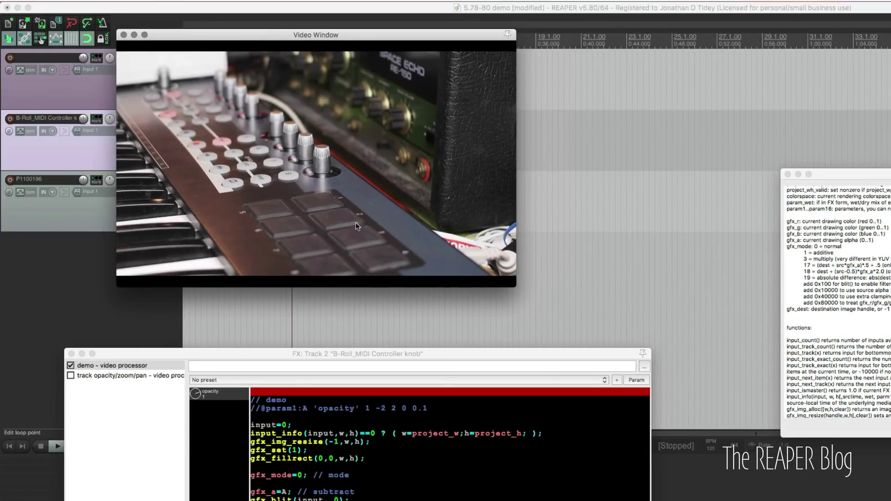
drag(353, 354, 314, 297)
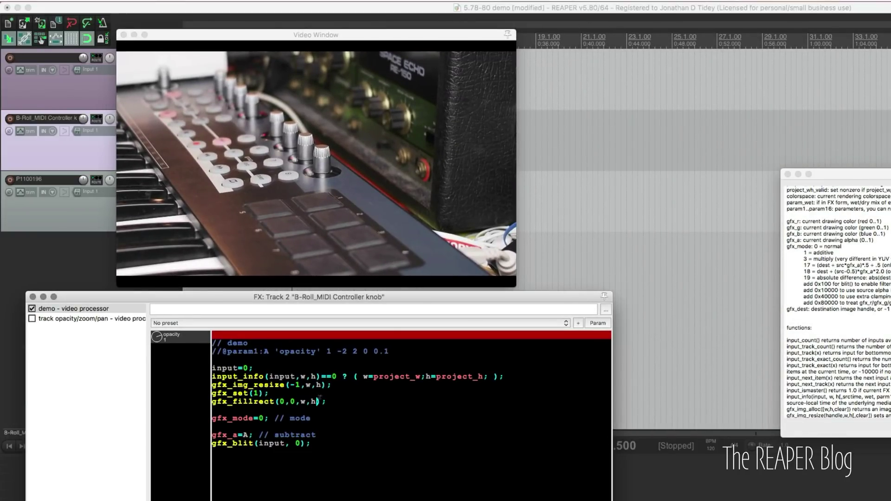
Lower the demo opacity to -0.7 and change gfx_mode from 0 to 1 (additive)
click(265, 419)
mouse_move(156, 340)
mouse_down()
mouse_move(157, 350)
mouse_move(159, 332)
mouse_up()
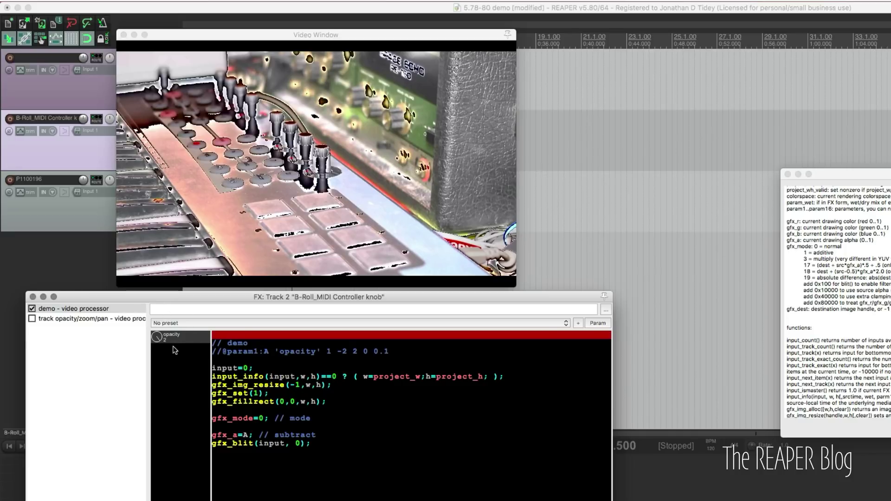
click(306, 443)
double_click(263, 418)
text(1)
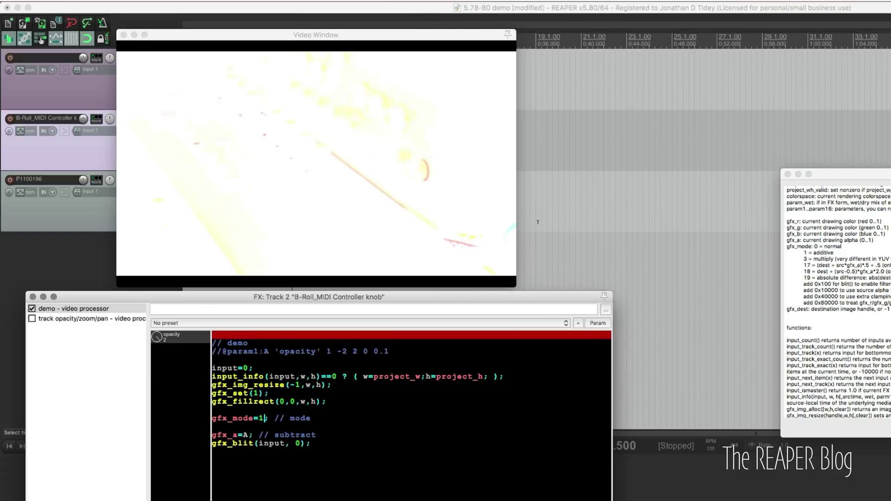
Set the project video colorspace to RGB in Project Settings
click(422, 14)
key(alt+Return)
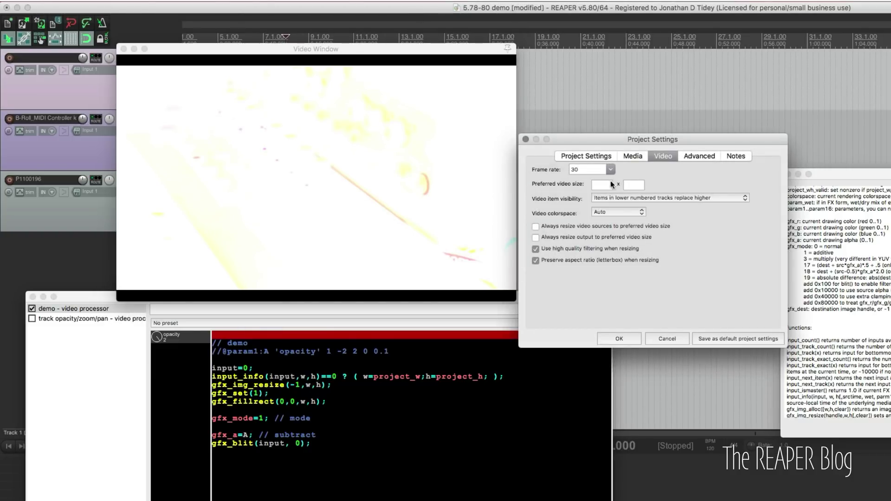
click(601, 214)
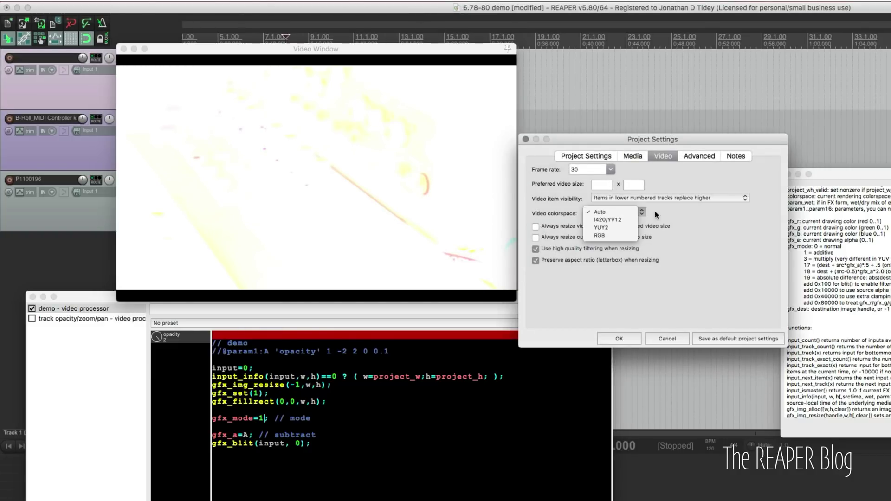
click(613, 235)
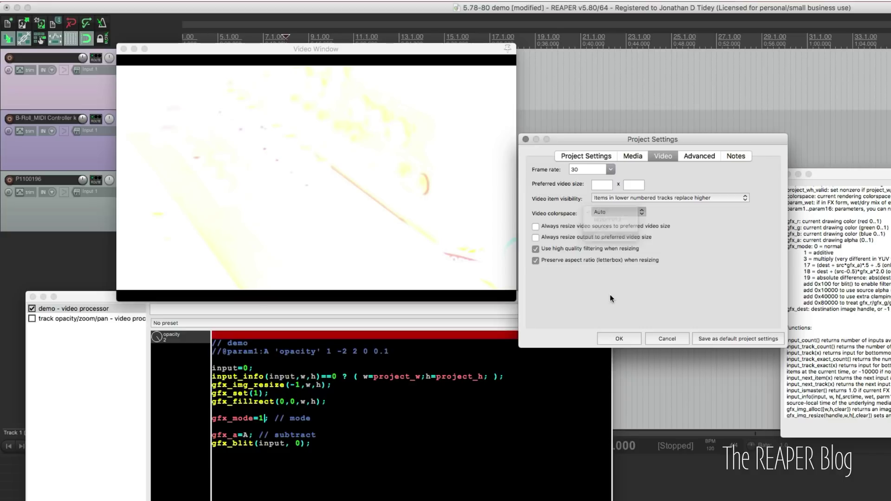
click(619, 338)
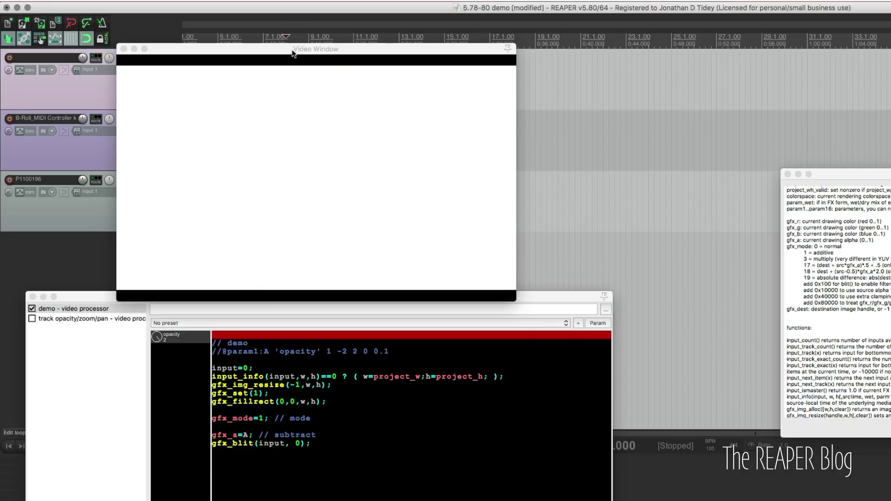
Try demo opacity values, dropping it to -2 and then raising it to 1.5
drag(294, 54, 349, 61)
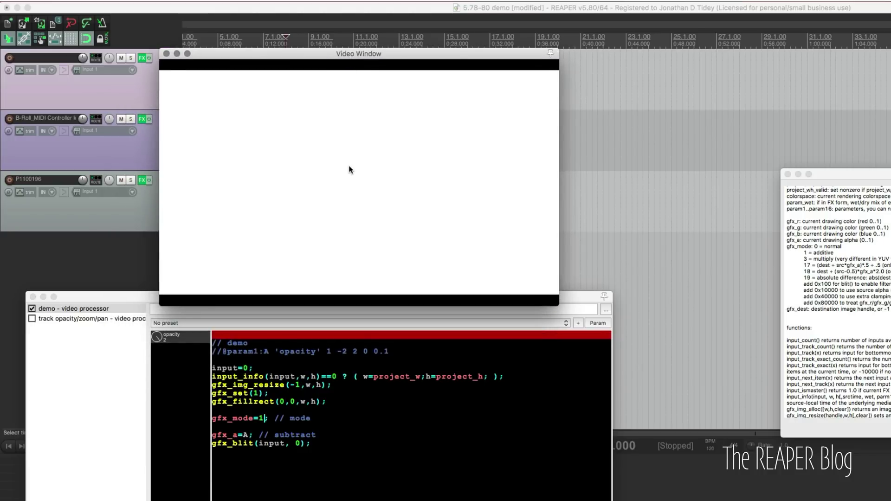
click(271, 418)
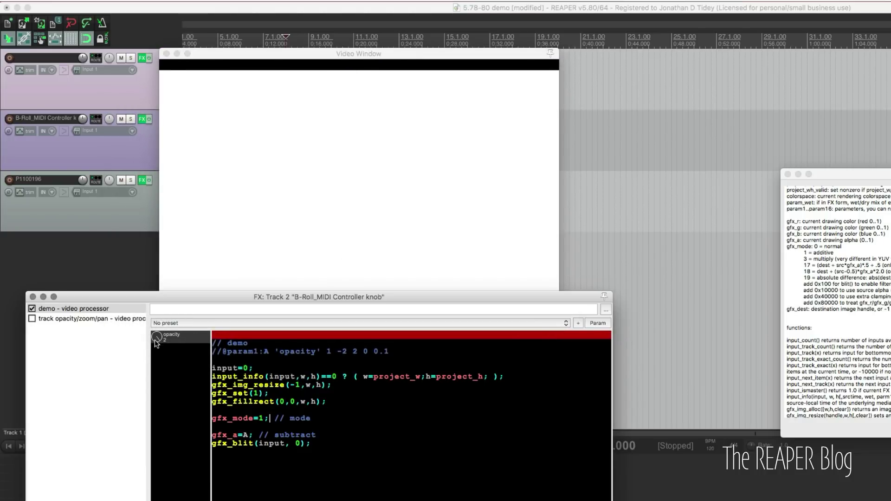
scroll(157, 338, down, 2)
scroll(157, 338, down, 8)
scroll(157, 338, down, 20)
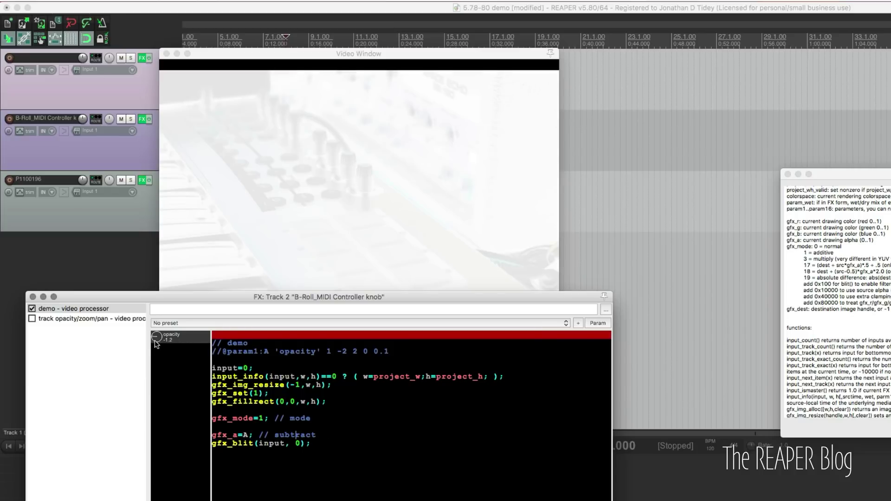
scroll(158, 351, up, 16)
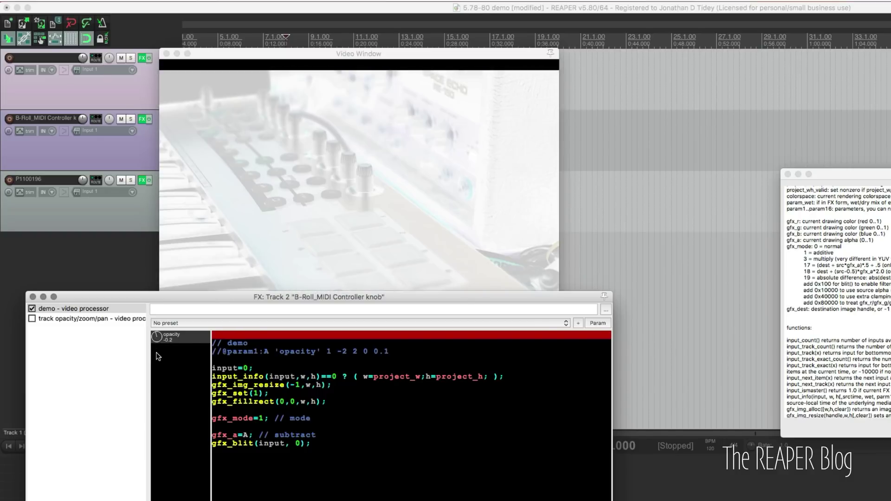
scroll(159, 359, down, 2)
scroll(159, 359, down, 4)
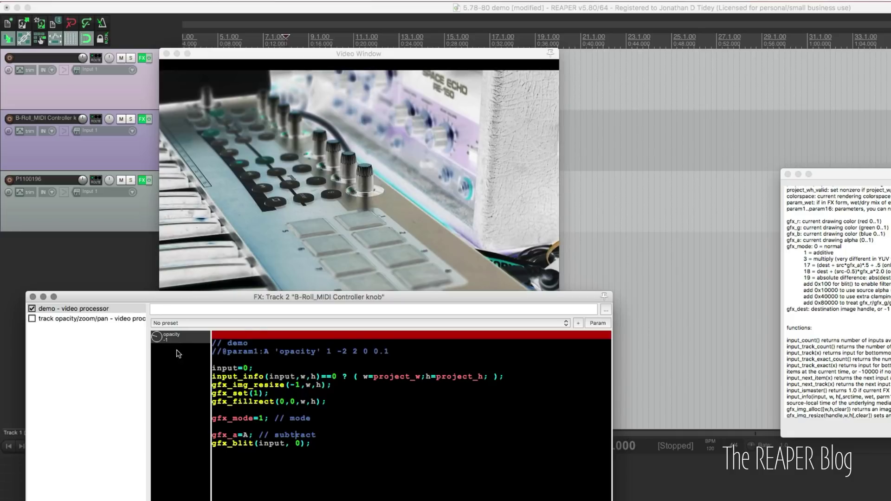
drag(256, 298, 251, 314)
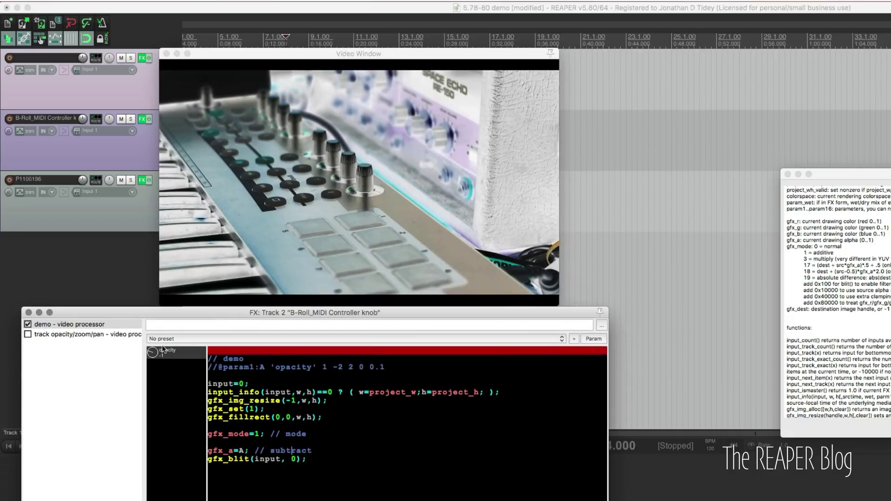
drag(155, 353, 155, 374)
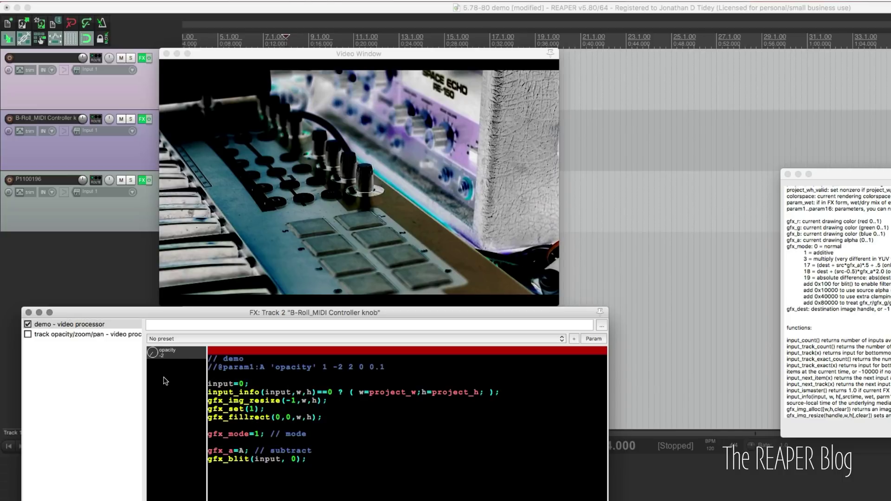
drag(155, 358, 154, 336)
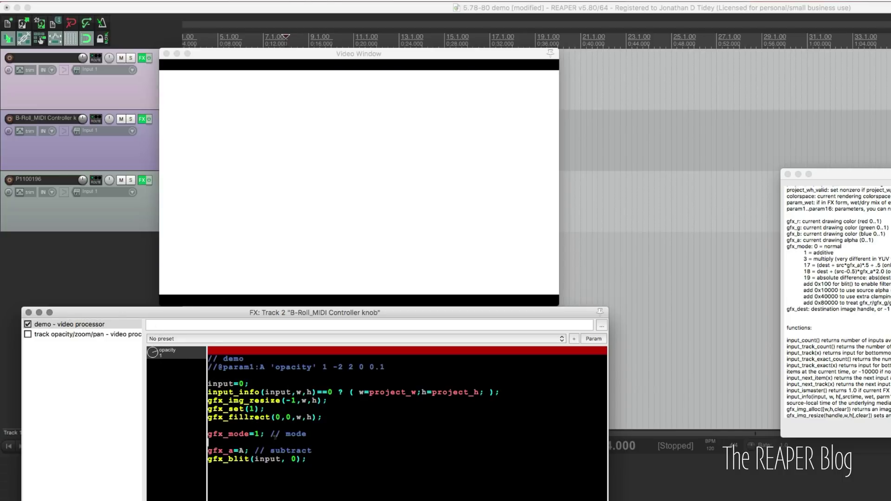
Change the video processor code's gfx_mode value to 3 (multiply)
click(263, 435)
key(BackSpace)
text(3)
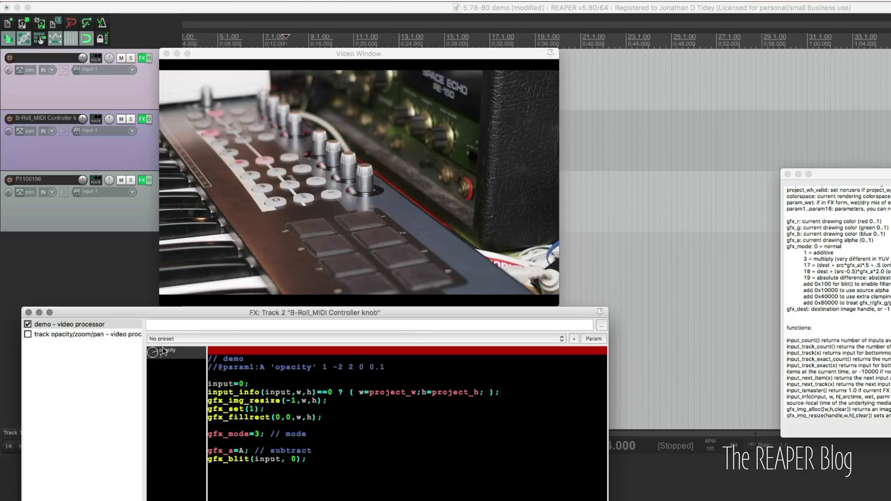
Sweep the opacity from 0.4 down to about -1.4 and back up to 0.2
drag(153, 352, 154, 371)
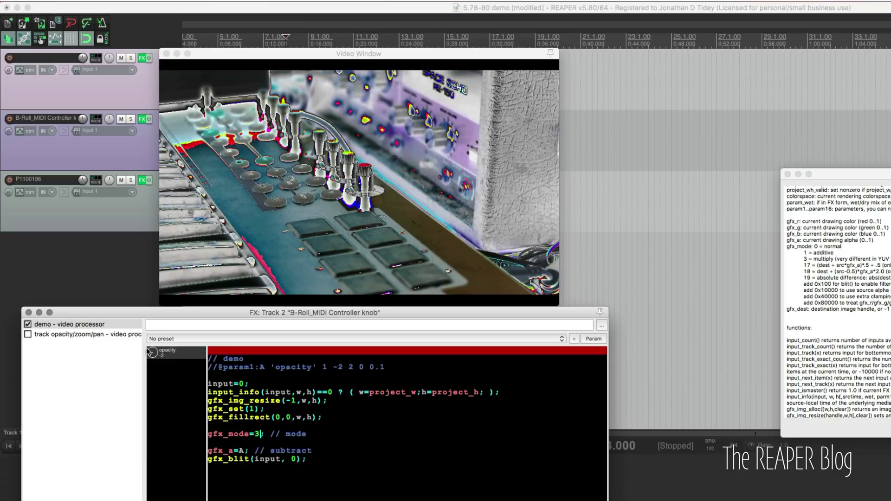
scroll(151, 352, up, 6)
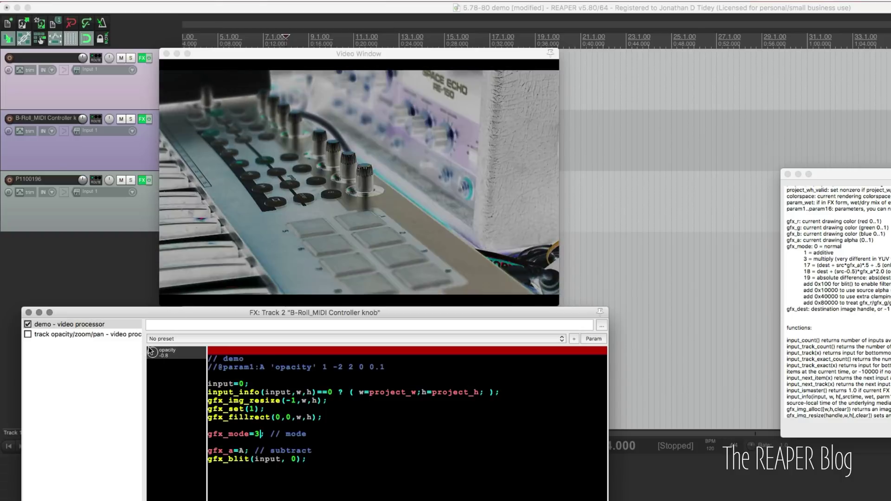
scroll(152, 351, up, 7)
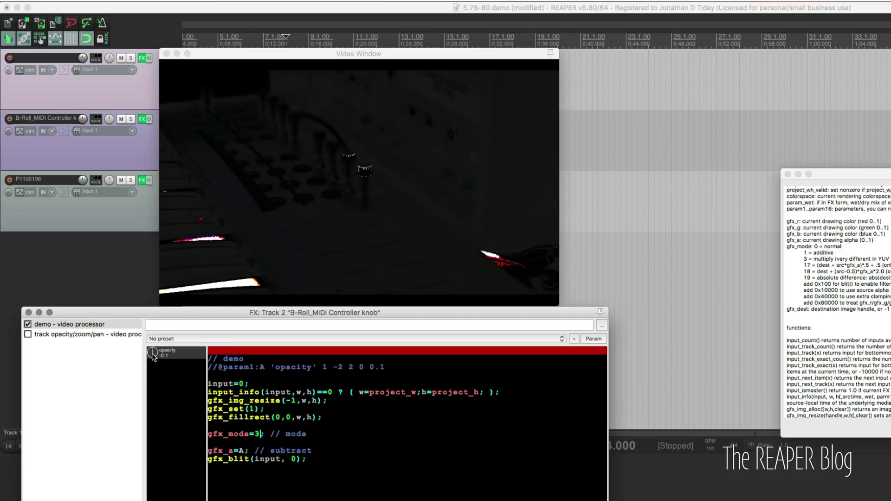
scroll(153, 358, down, 1)
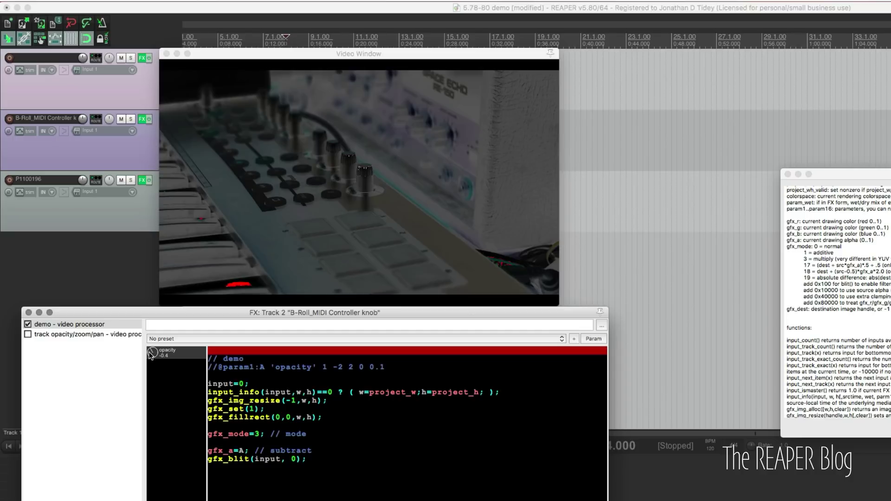
scroll(154, 357, down, 5)
scroll(150, 356, down, 2)
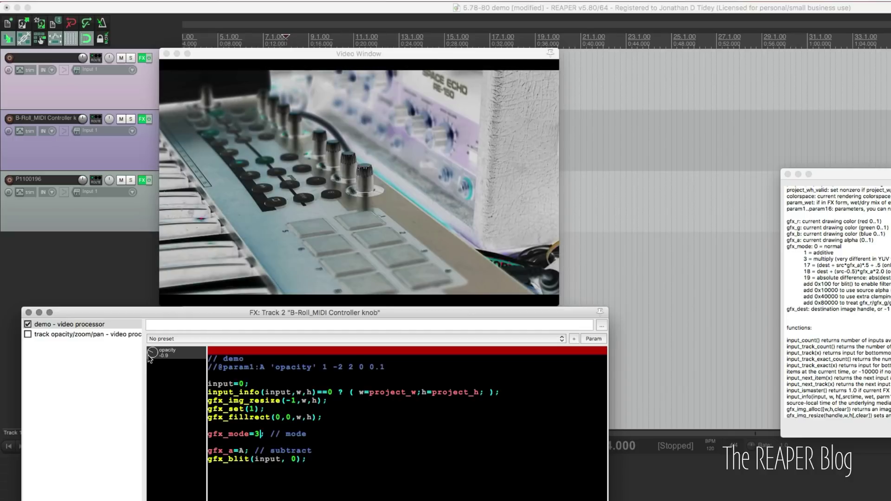
scroll(150, 358, down, 2)
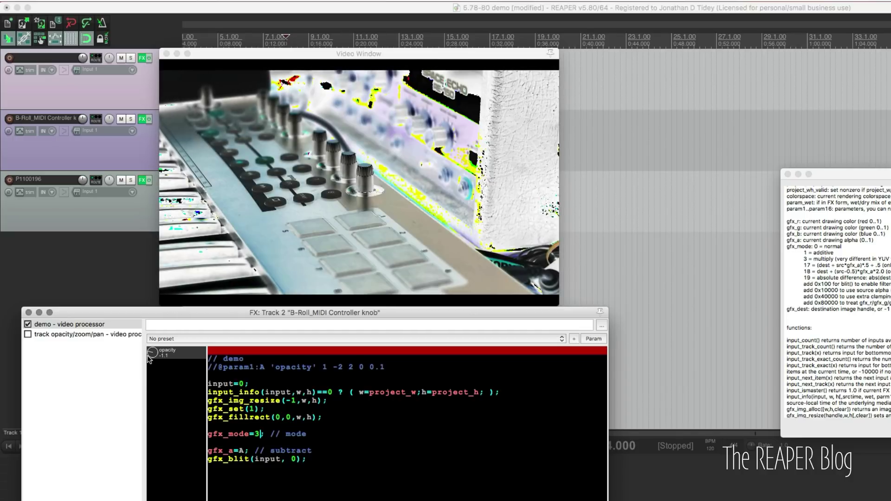
scroll(149, 360, down, 2)
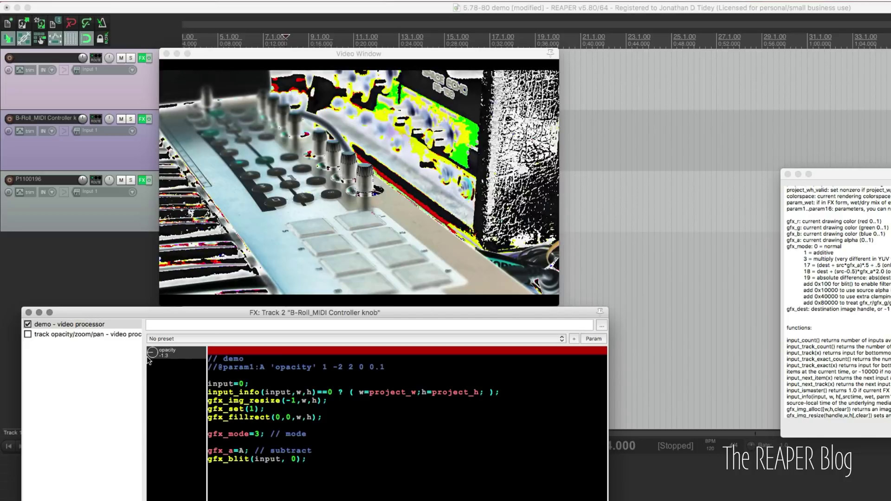
drag(148, 360, 148, 332)
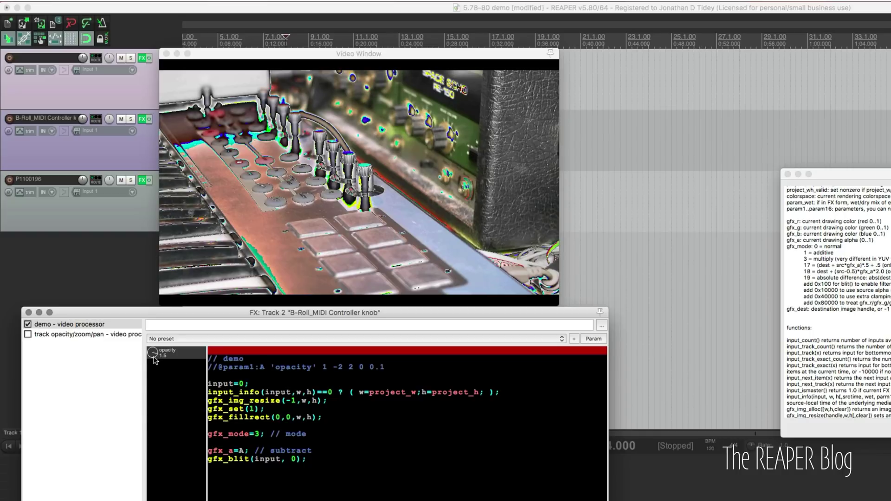
Replace the blend mode number 3 with 17 in gfx_mode
click(314, 450)
double_click(258, 432)
text(17)
Set the project video colorspace to YUY2, then set the opacity to -2
click(79, 93)
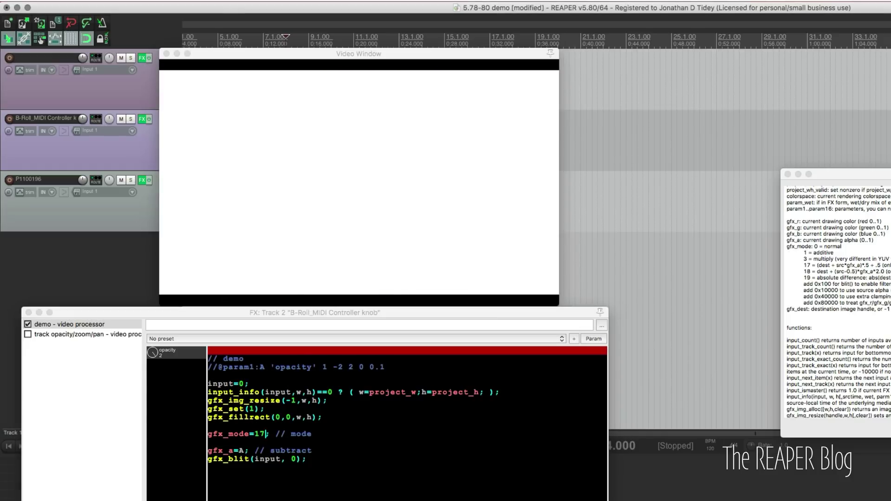
key(alt+Return)
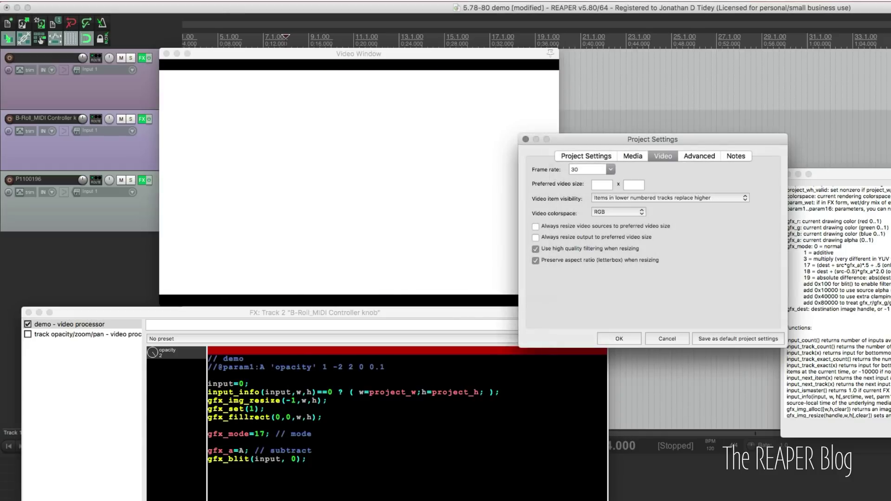
click(607, 211)
click(610, 204)
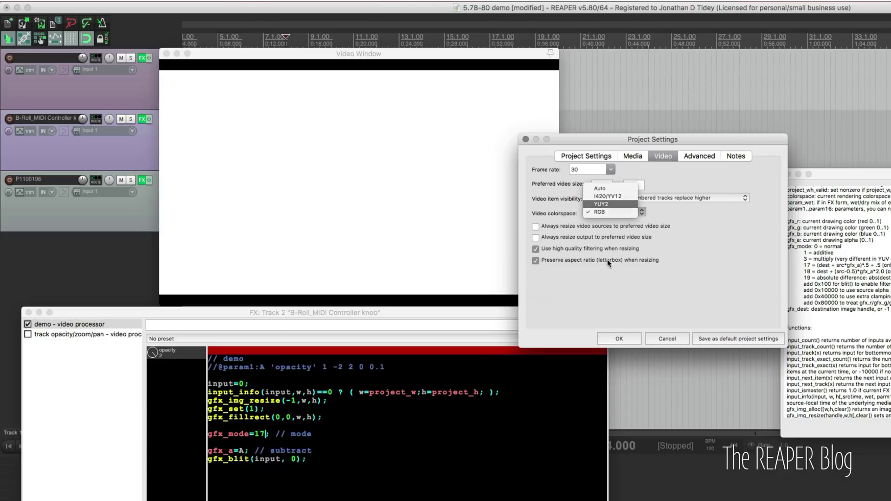
click(620, 339)
mouse_move(153, 353)
mouse_down()
mouse_move(151, 384)
mouse_move(151, 348)
mouse_move(149, 363)
mouse_up()
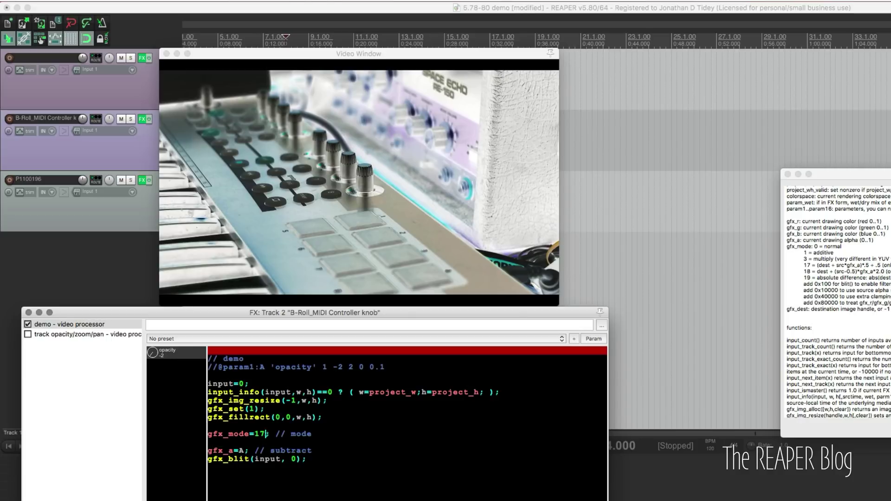
Change gfx_mode from 17 to 18 and sweep opacity from -2 through 0 up to 2
key(BackSpace)
text(8)
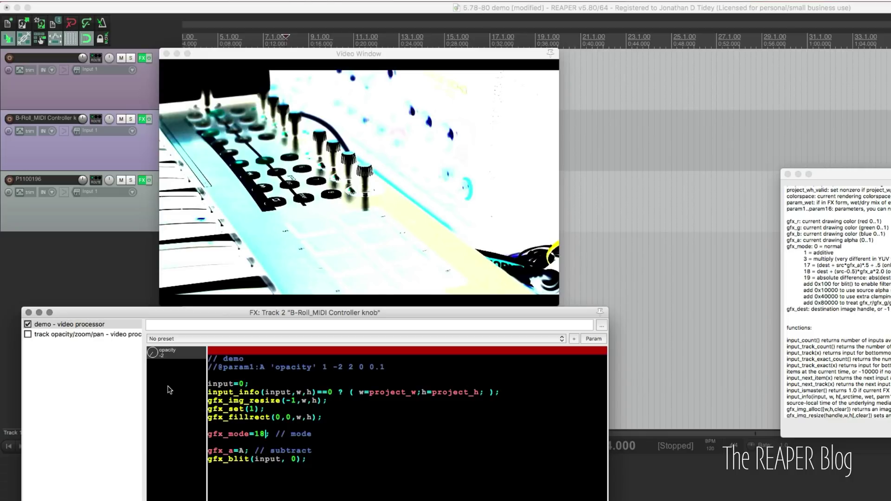
scroll(153, 353, up, 1)
scroll(152, 353, up, 11)
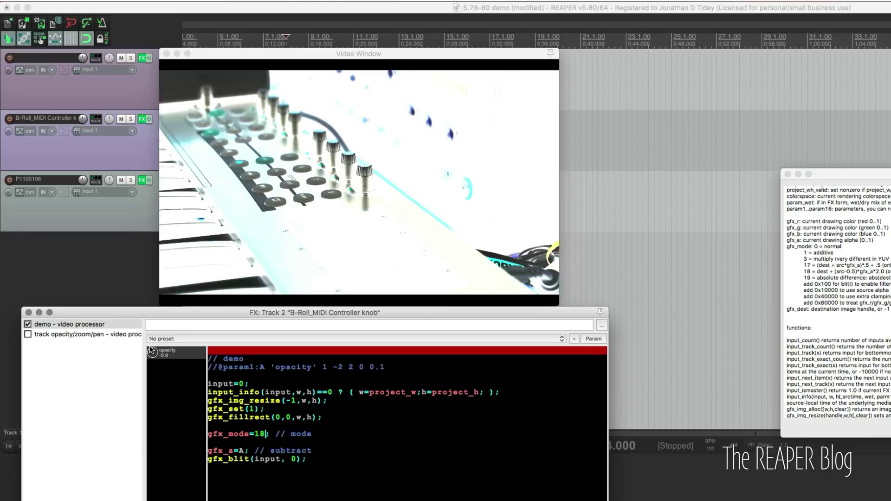
scroll(152, 353, up, 3)
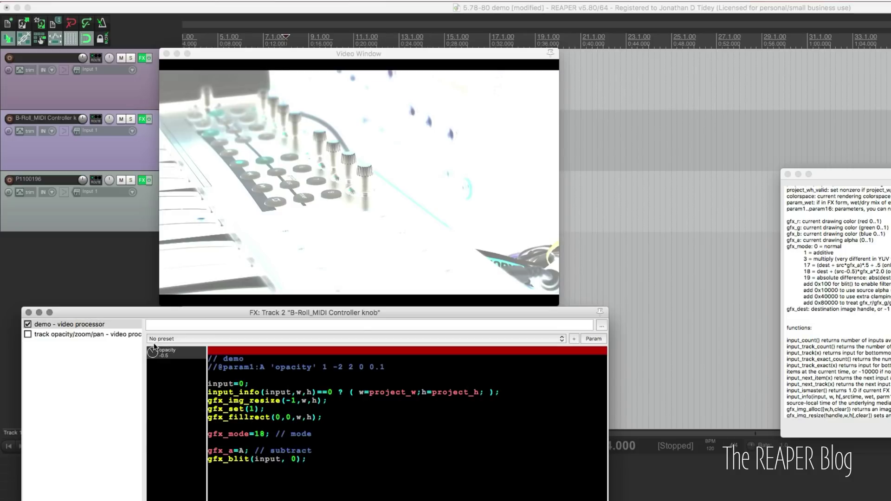
drag(152, 356, 154, 349)
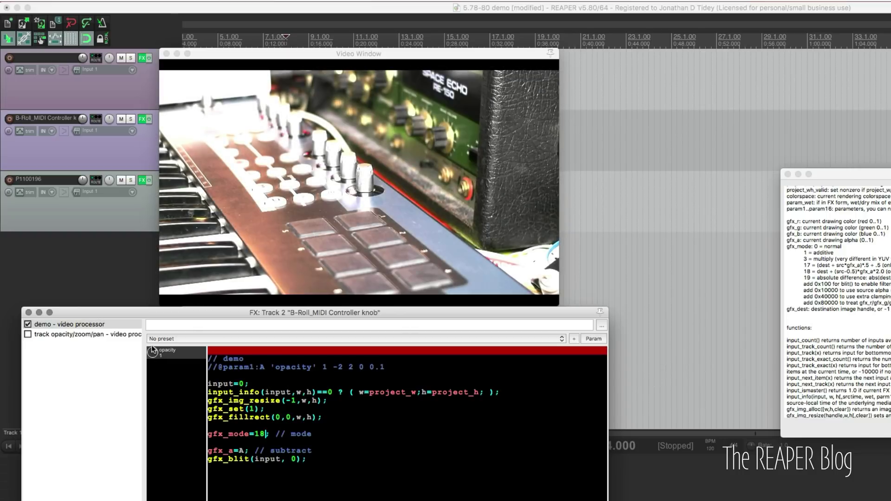
click(267, 434)
drag(152, 355, 152, 351)
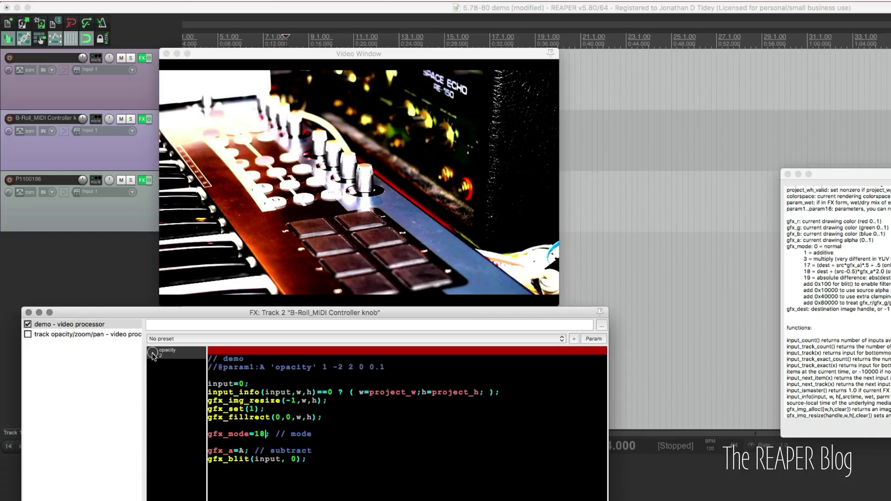
Set gfx_mode to 19 and compare opacities of 1.8, -0.3 and 0
drag(154, 356, 155, 350)
key(BackSpace)
text(9)
key(Down)
key(Down)
key(End)
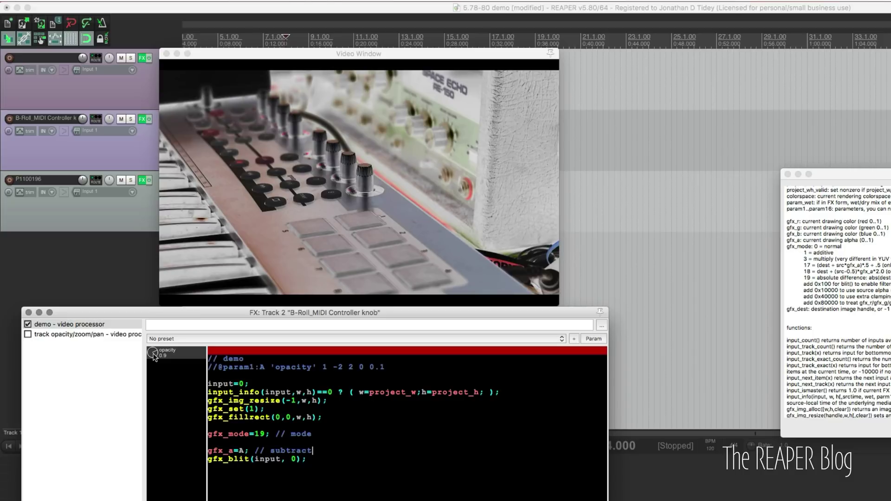
drag(154, 356, 154, 361)
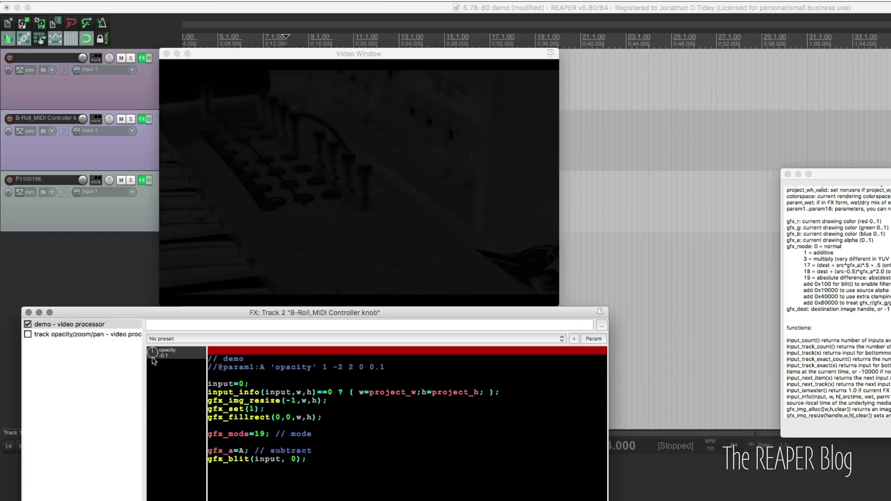
mouse_move(154, 361)
mouse_down()
mouse_move(153, 391)
mouse_move(150, 367)
mouse_up()
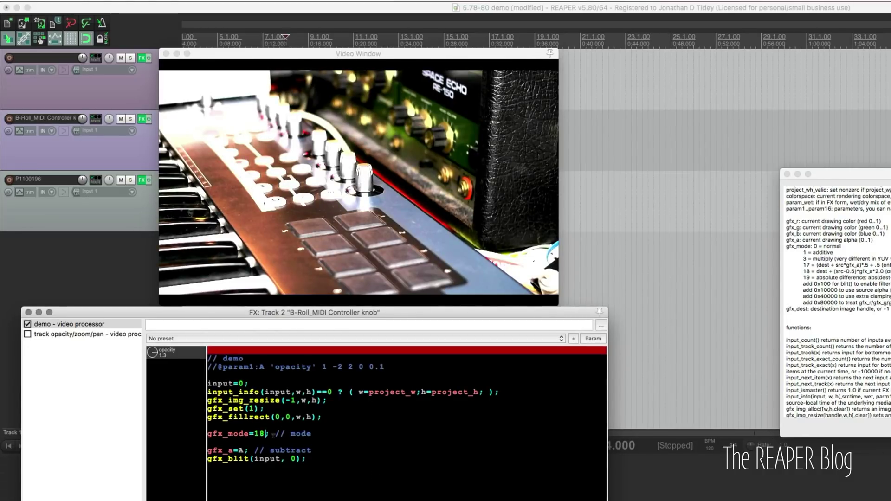
key(BackSpace)
text(9)
click(324, 450)
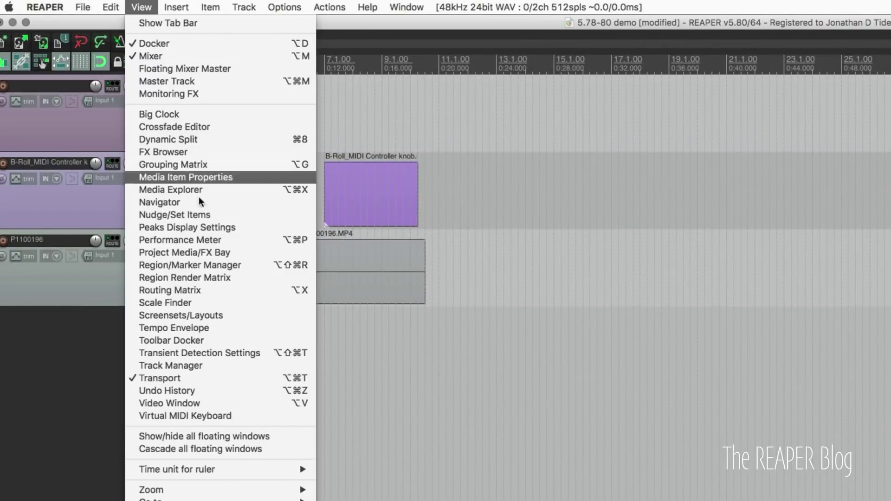
Open the Performance Meter, enlarge its window, and enable Display xrun counters
click(203, 240)
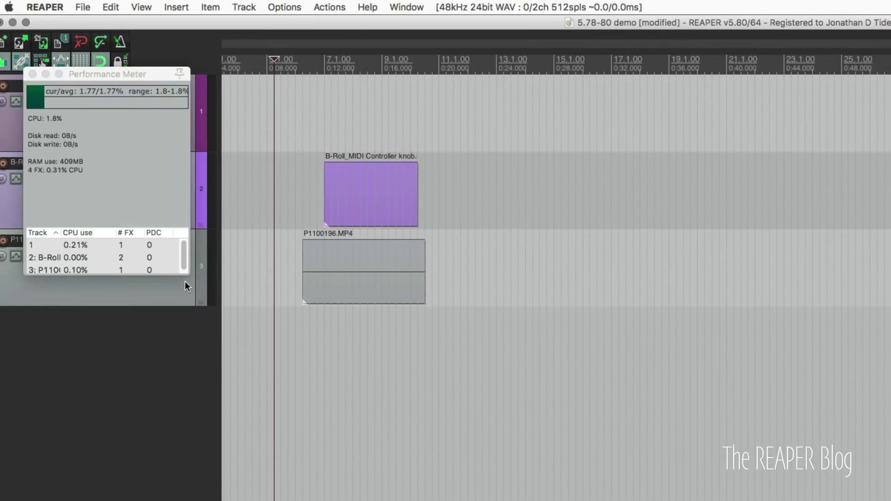
drag(188, 274, 418, 437)
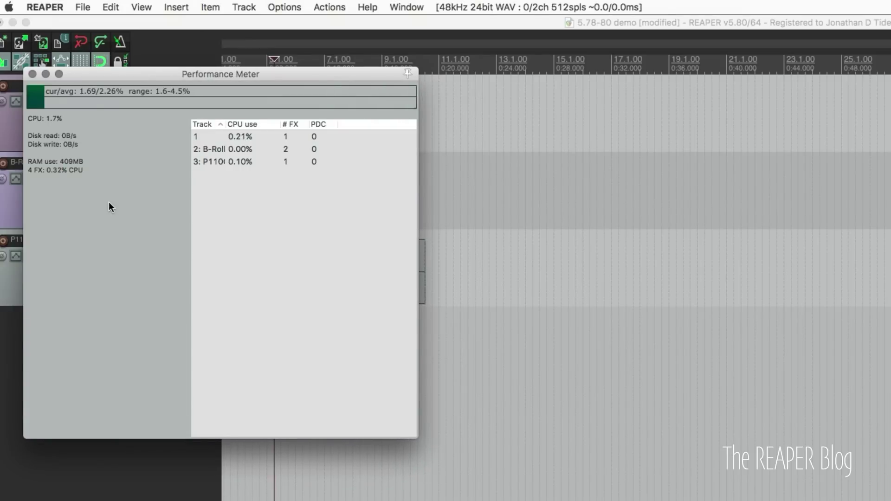
right_click(109, 203)
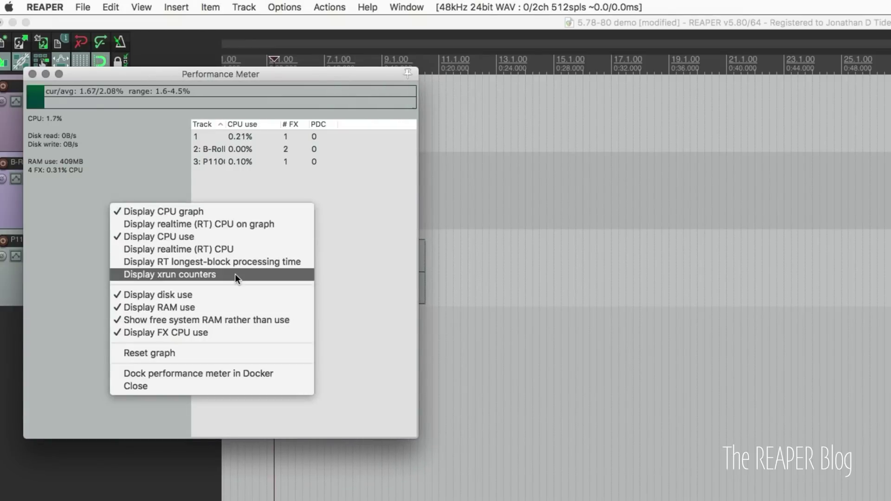
click(203, 274)
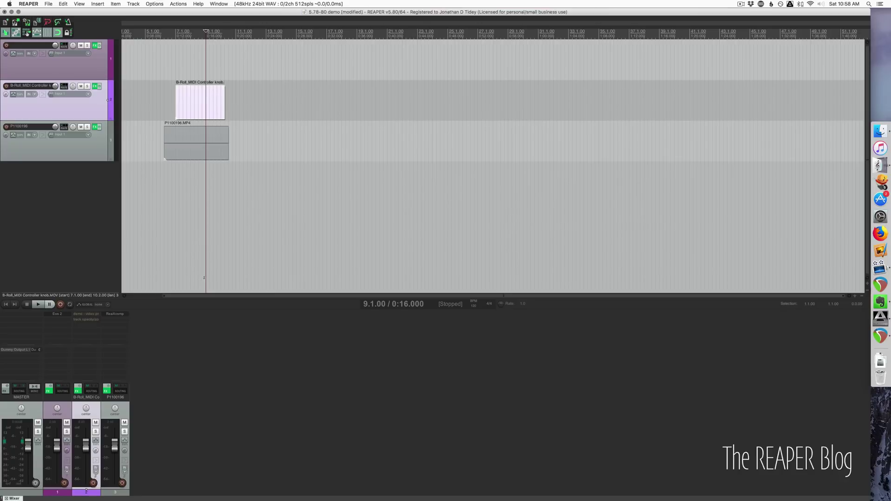
Open REAPER's Preferences to the keyboard settings
key(super+comma)
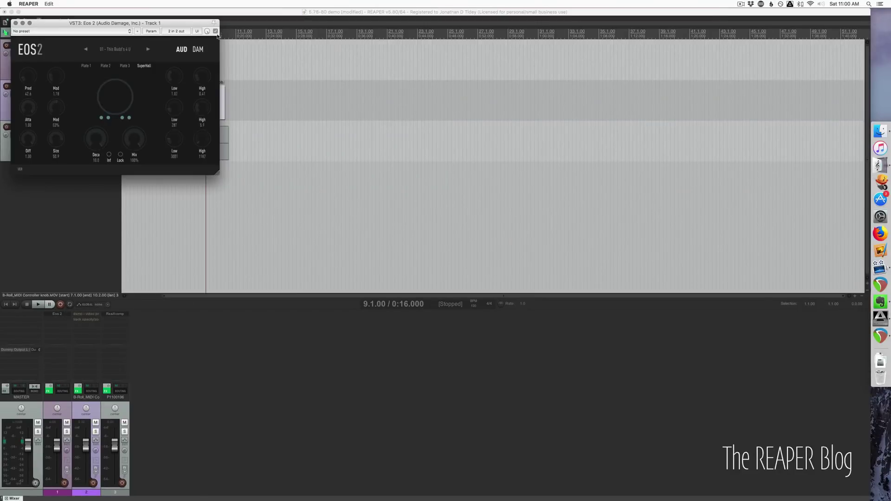
drag(155, 23, 252, 82)
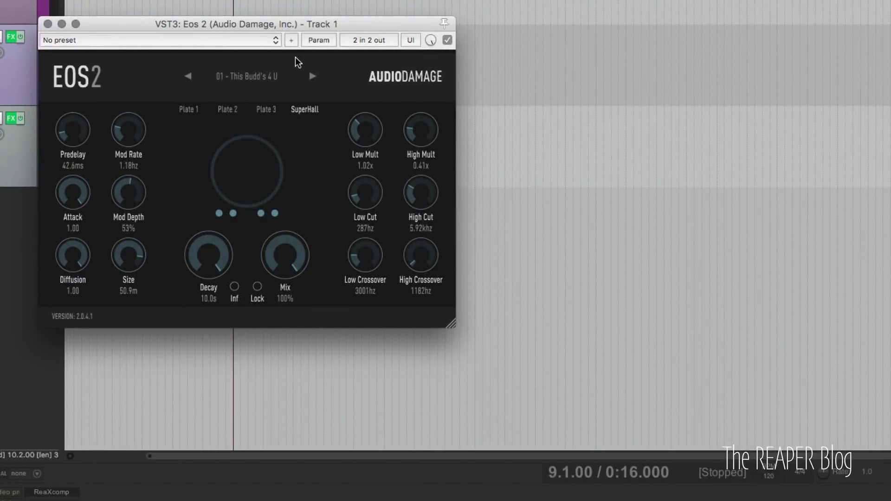
click(291, 41)
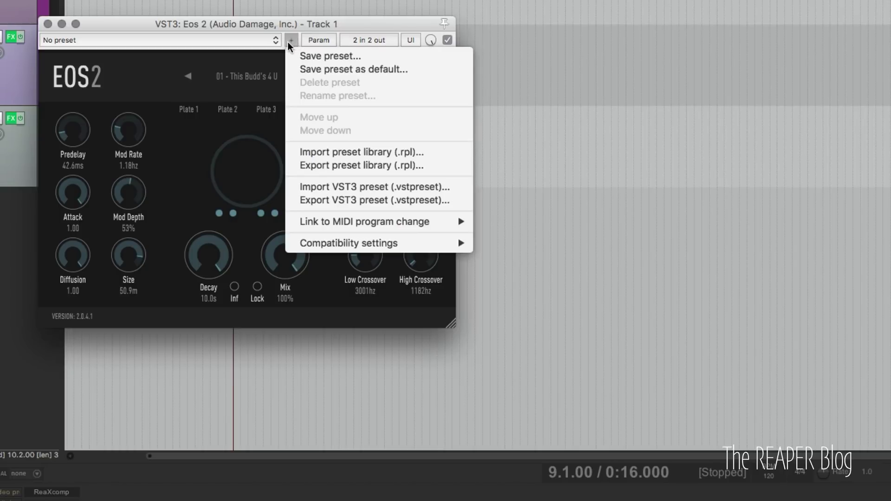
mouse_move(398, 241)
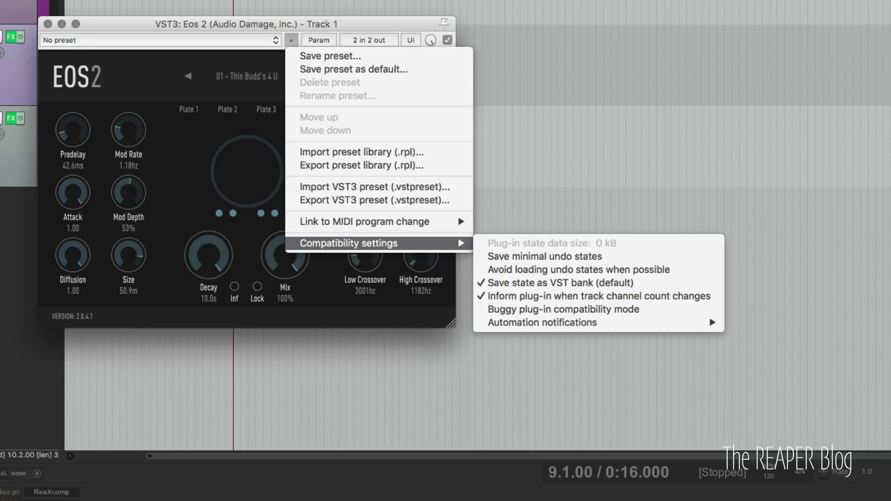
key(Escape)
key(Escape)
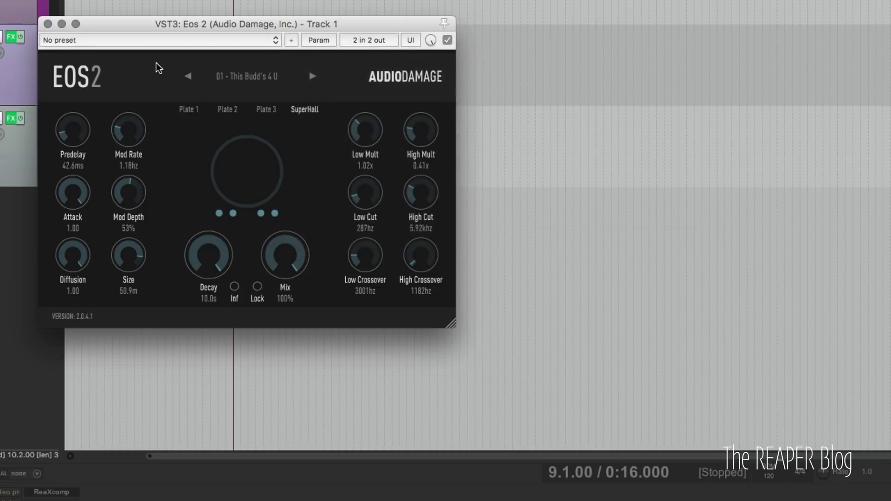
Show the Request VST3 bus channel count submenu from the '2 in 2 out' button
click(371, 42)
mouse_move(410, 129)
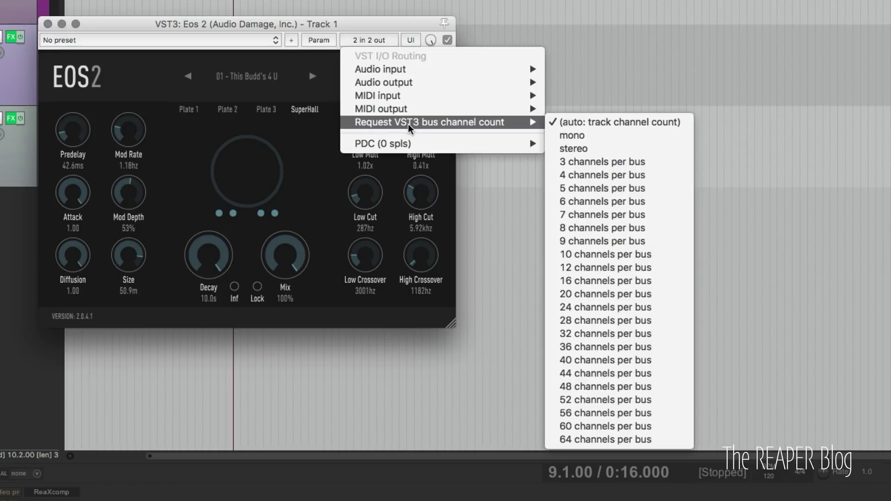